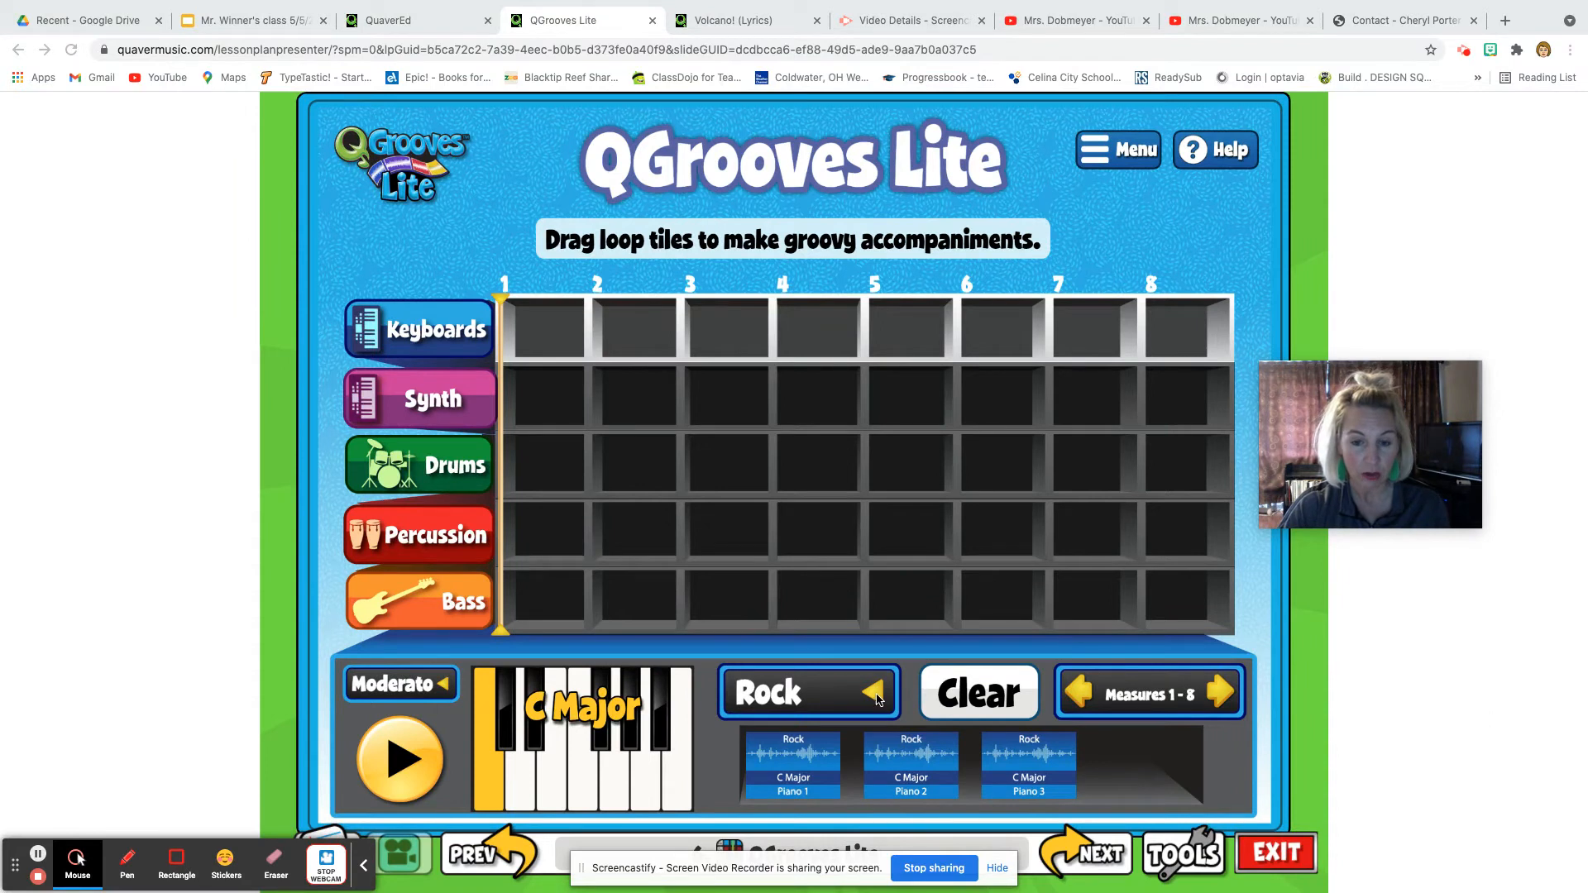
Switch the loop style to Electro and place the Piano 1 tile in measure 1 of the Keyboards row.
left_click(877, 697)
left_click(798, 701)
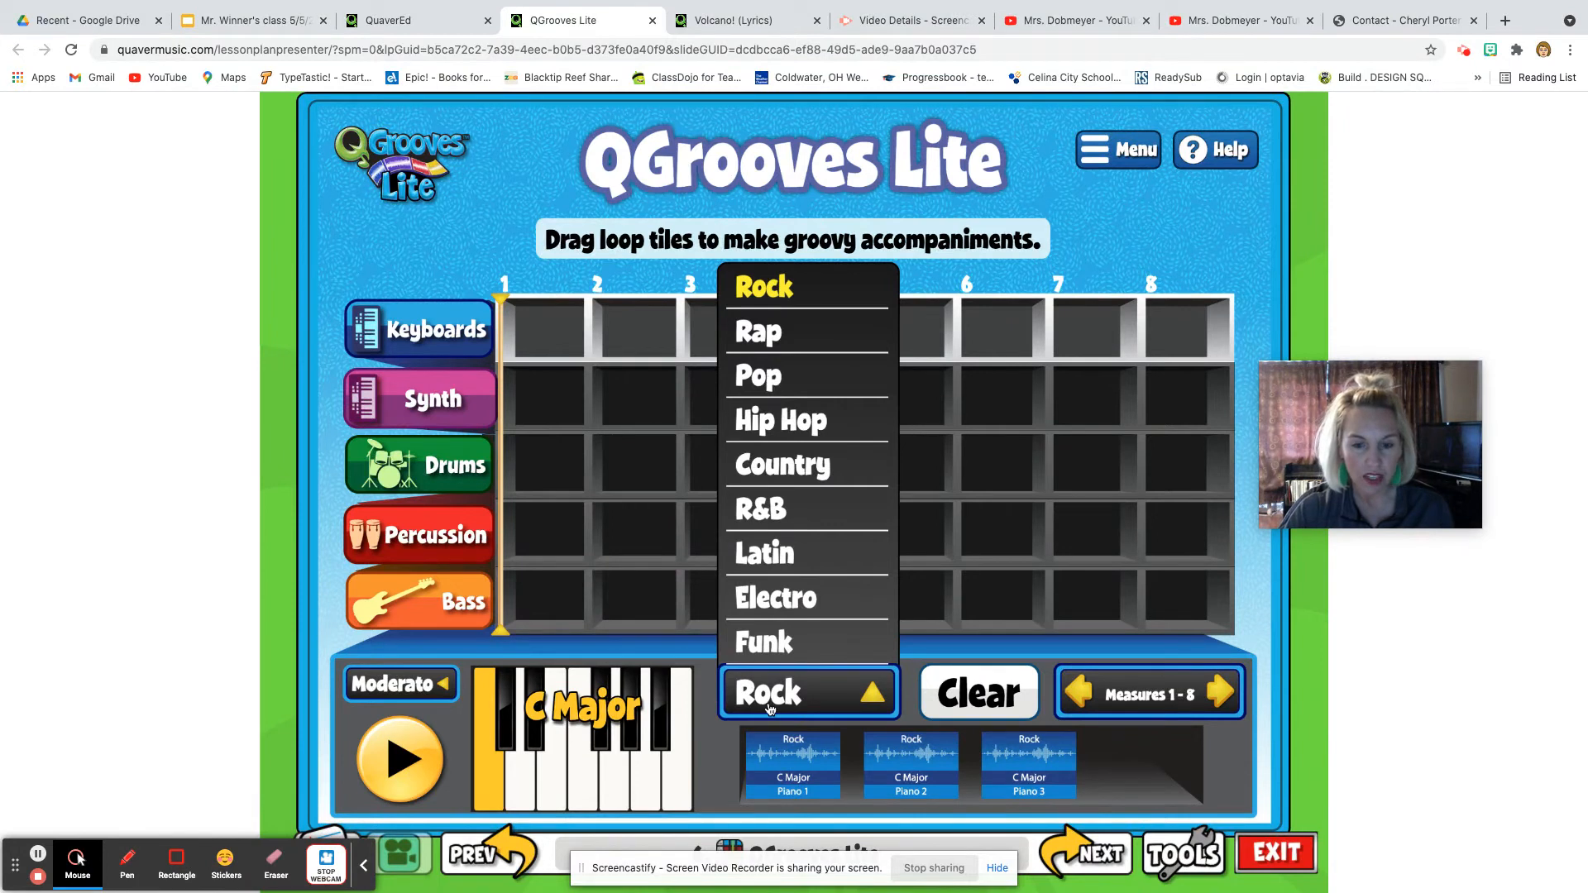
left_click(768, 608)
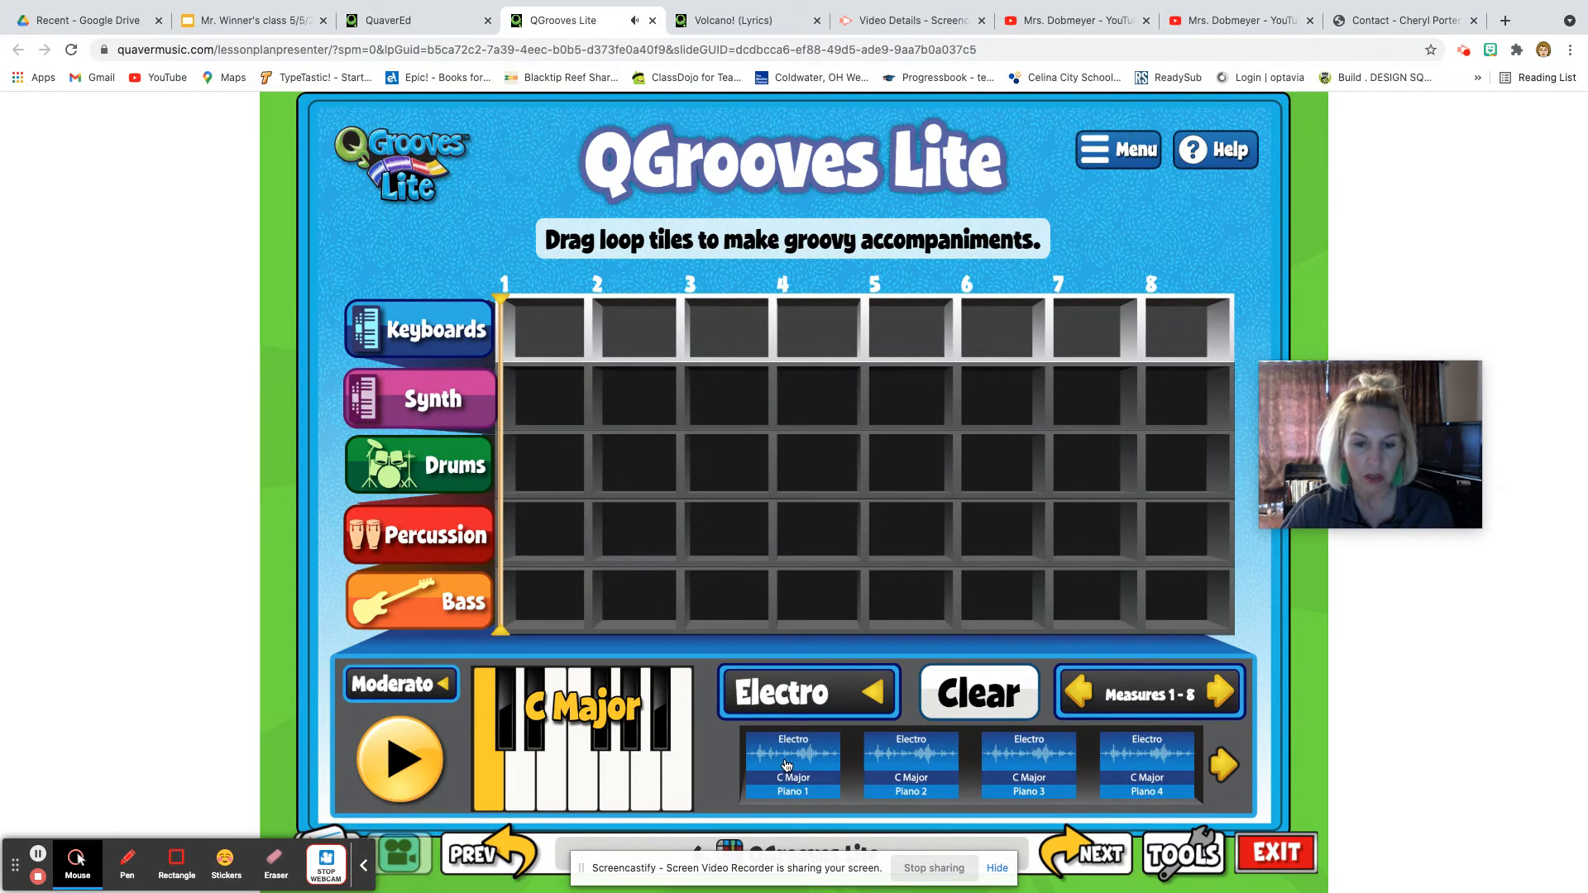
left_click_drag(787, 764, 550, 339)
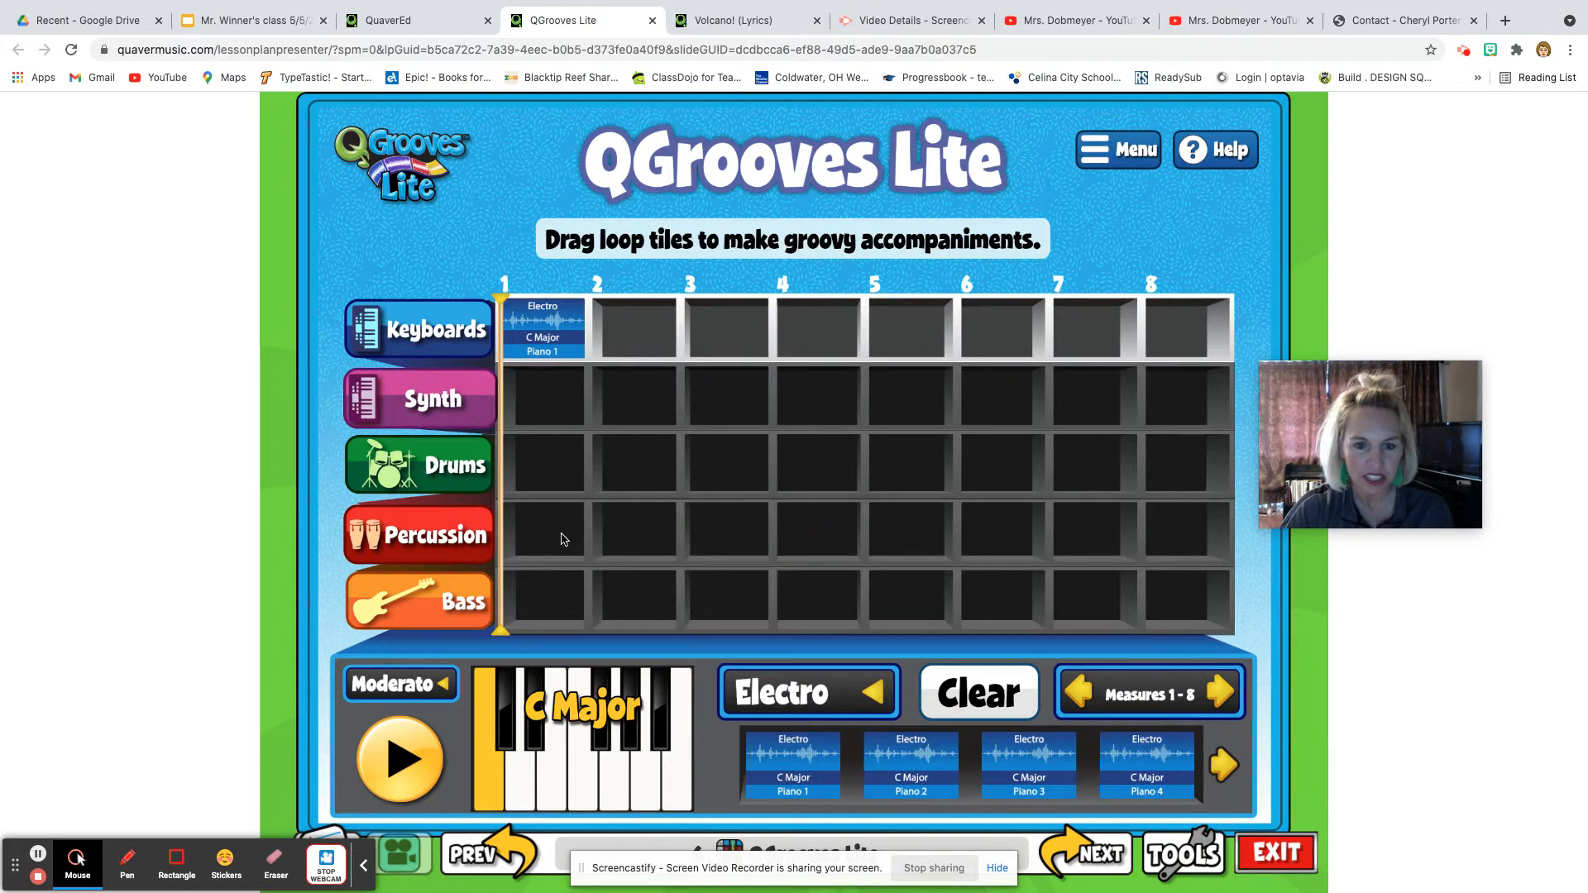
Add the Drums 1, Percussion 1 and Bass 1 tiles to measure 1 of their rows and play the groove briefly.
left_click(467, 480)
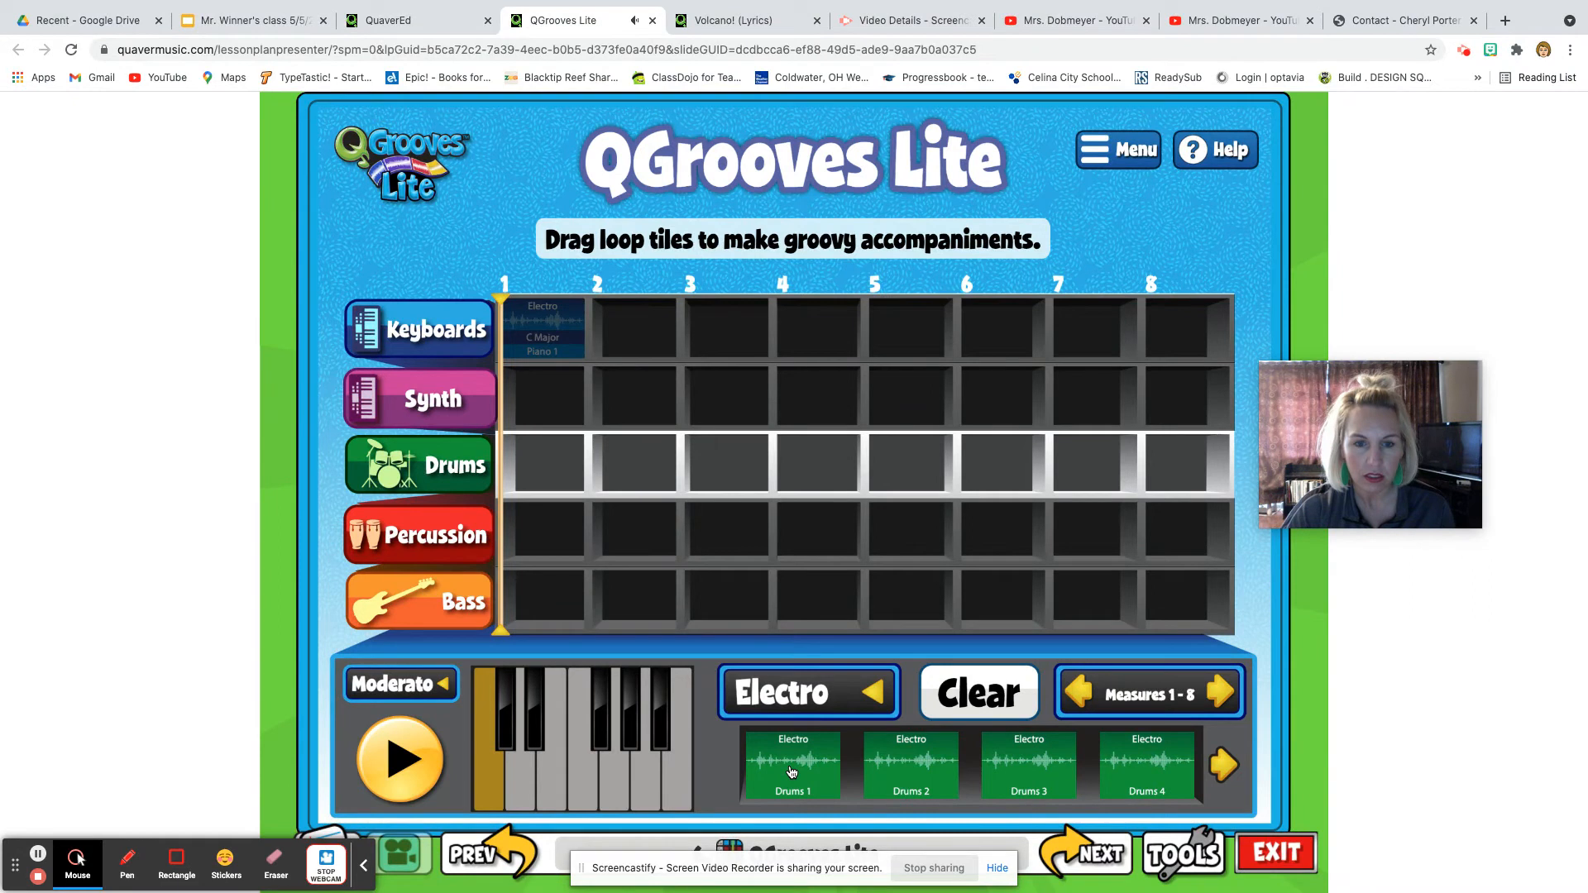
left_click_drag(792, 772, 548, 465)
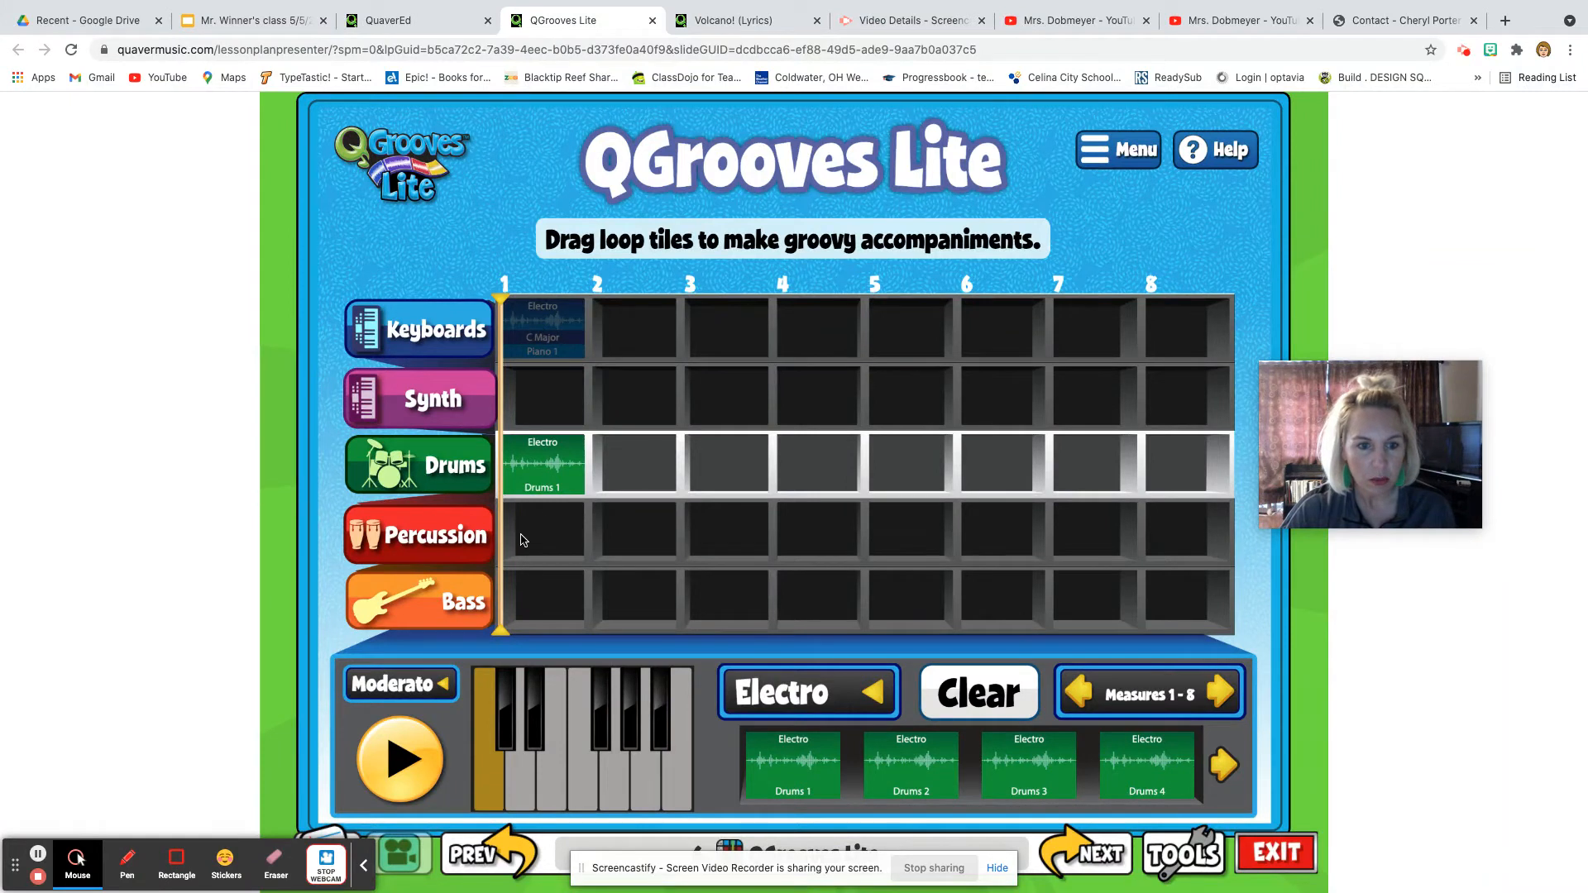
left_click(419, 549)
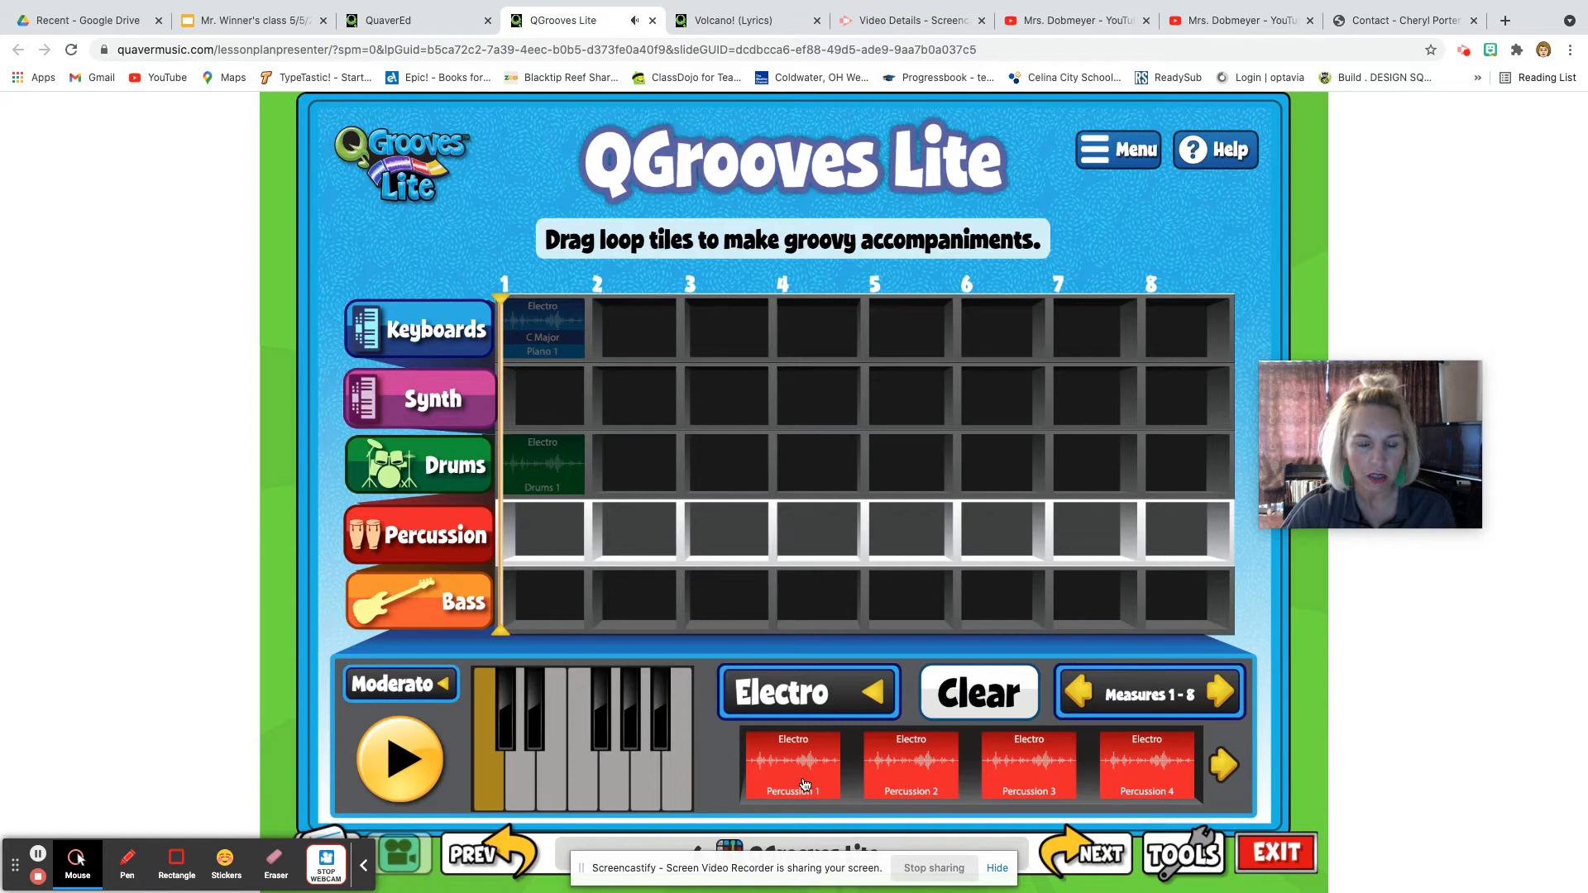
left_click_drag(805, 784, 547, 532)
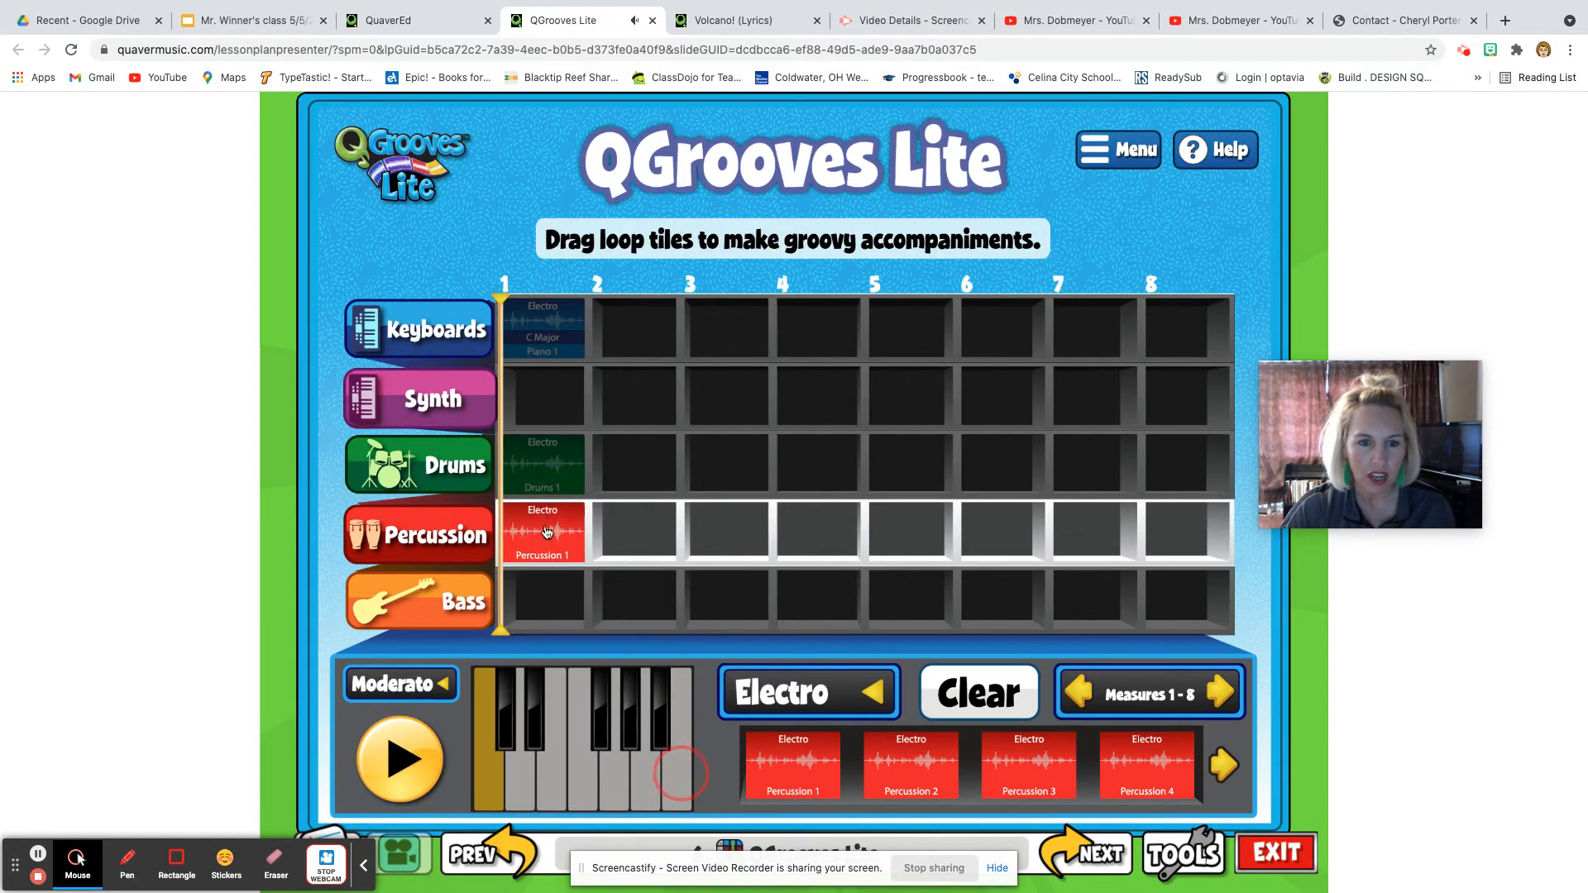
left_click(454, 612)
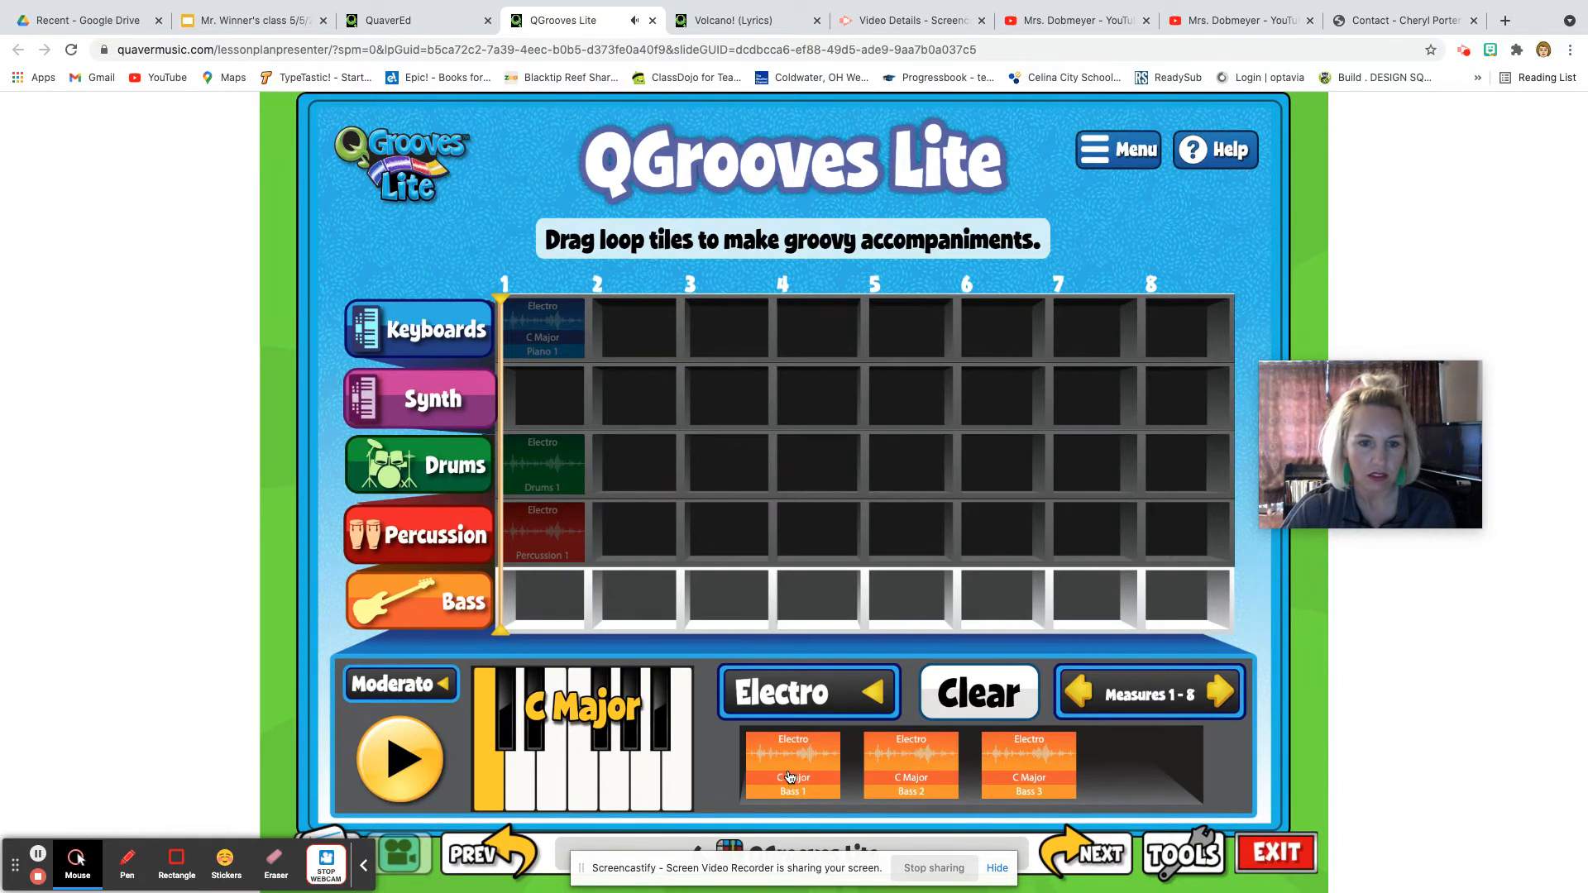
left_click_drag(790, 776, 546, 604)
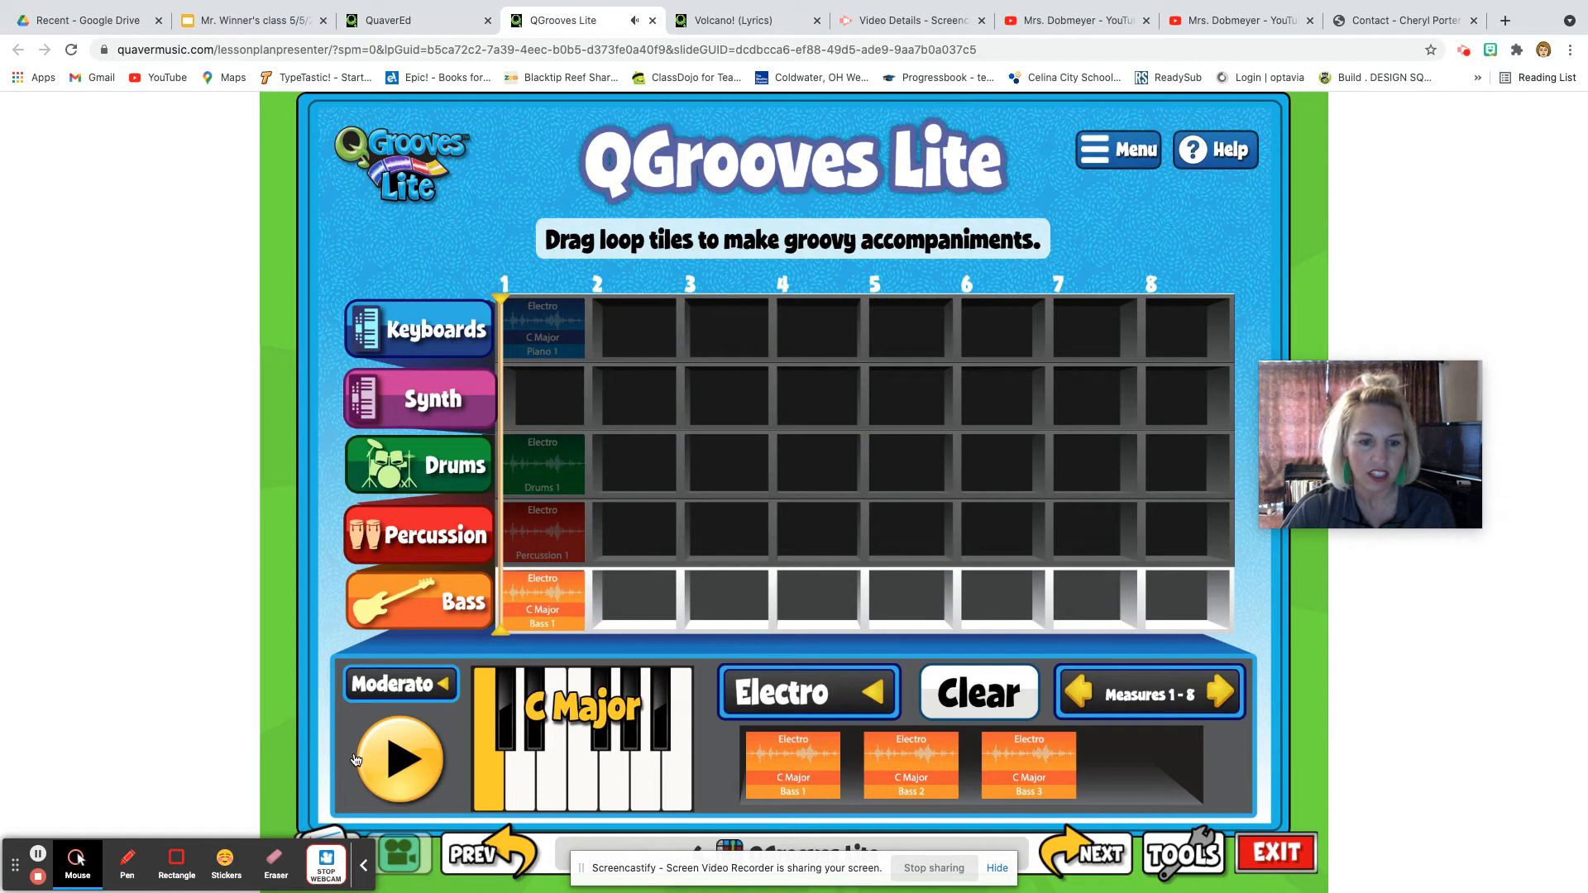
left_click(405, 763)
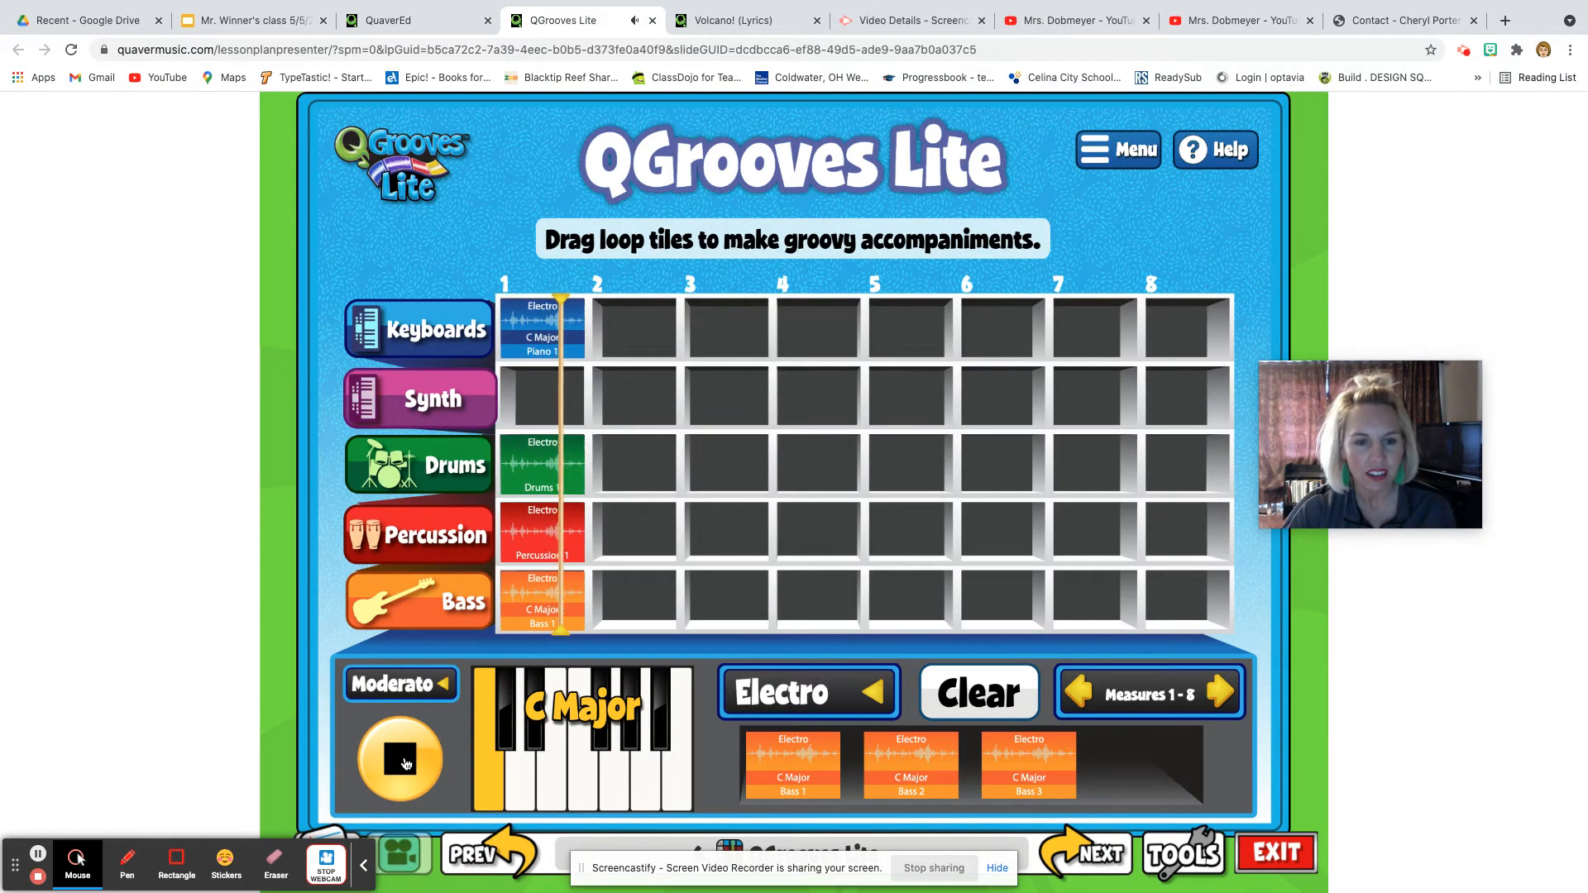
left_click(405, 763)
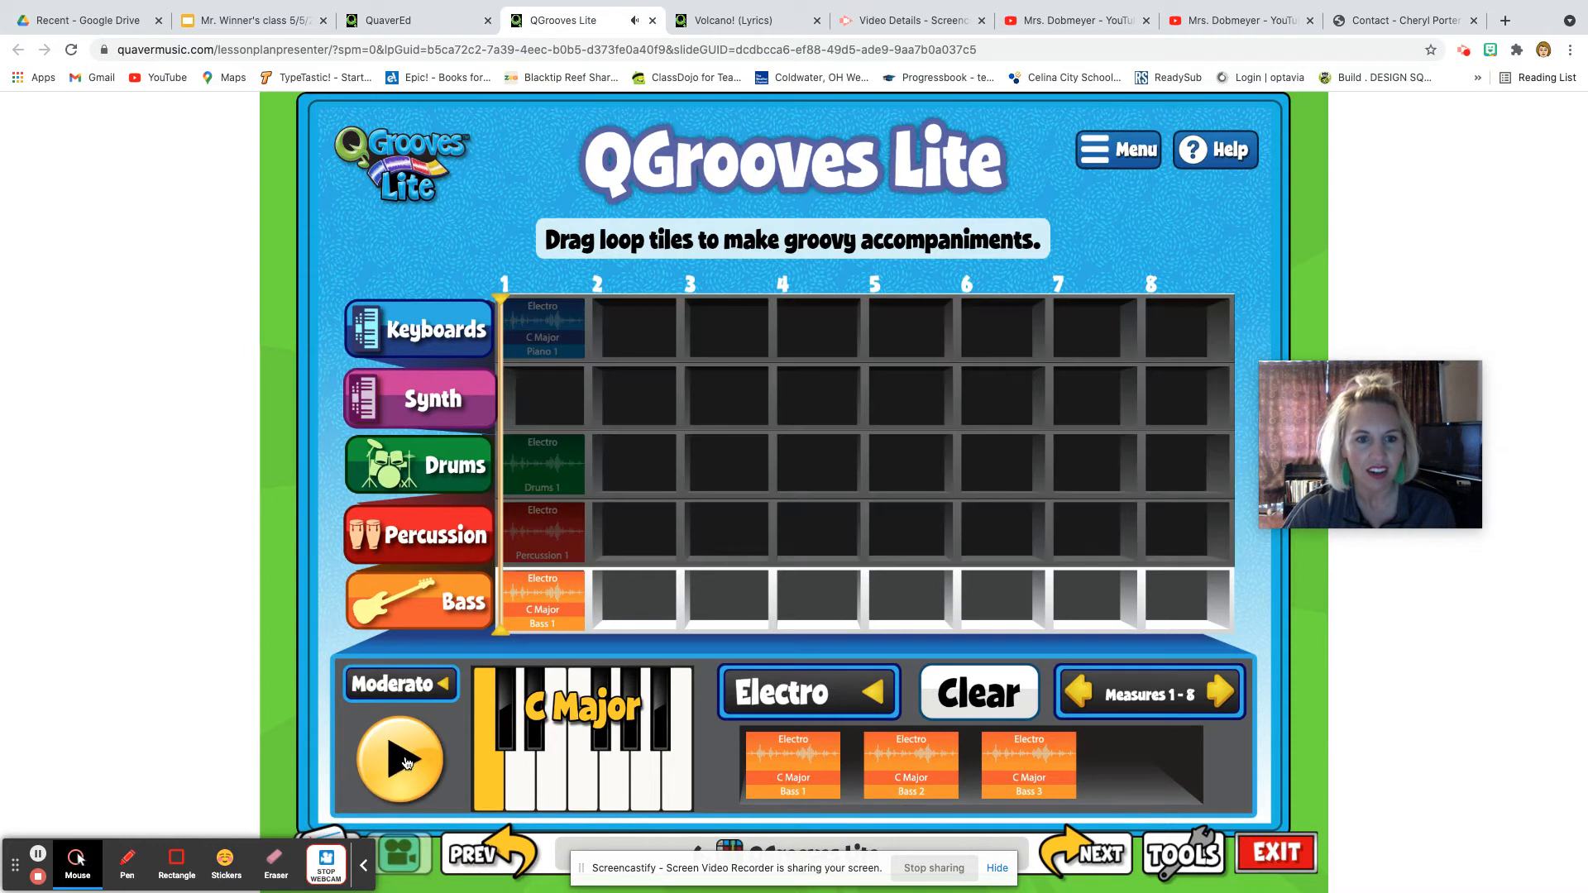
Place the Synth 1 tile in measure 1 of the Synth row and play back the full measure.
left_click(428, 411)
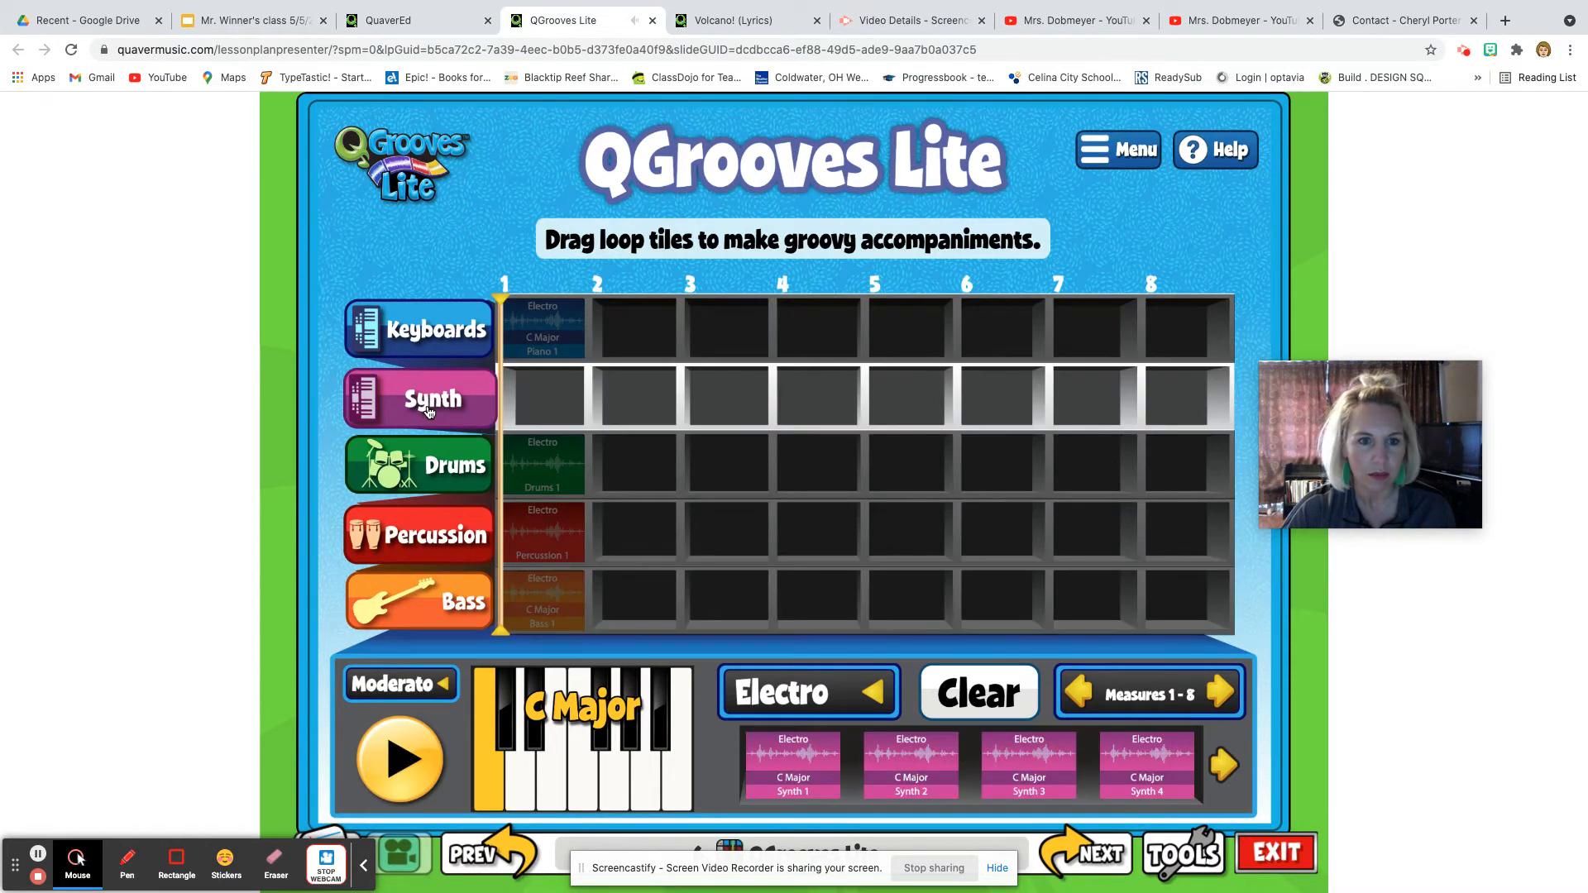
left_click_drag(793, 778, 544, 399)
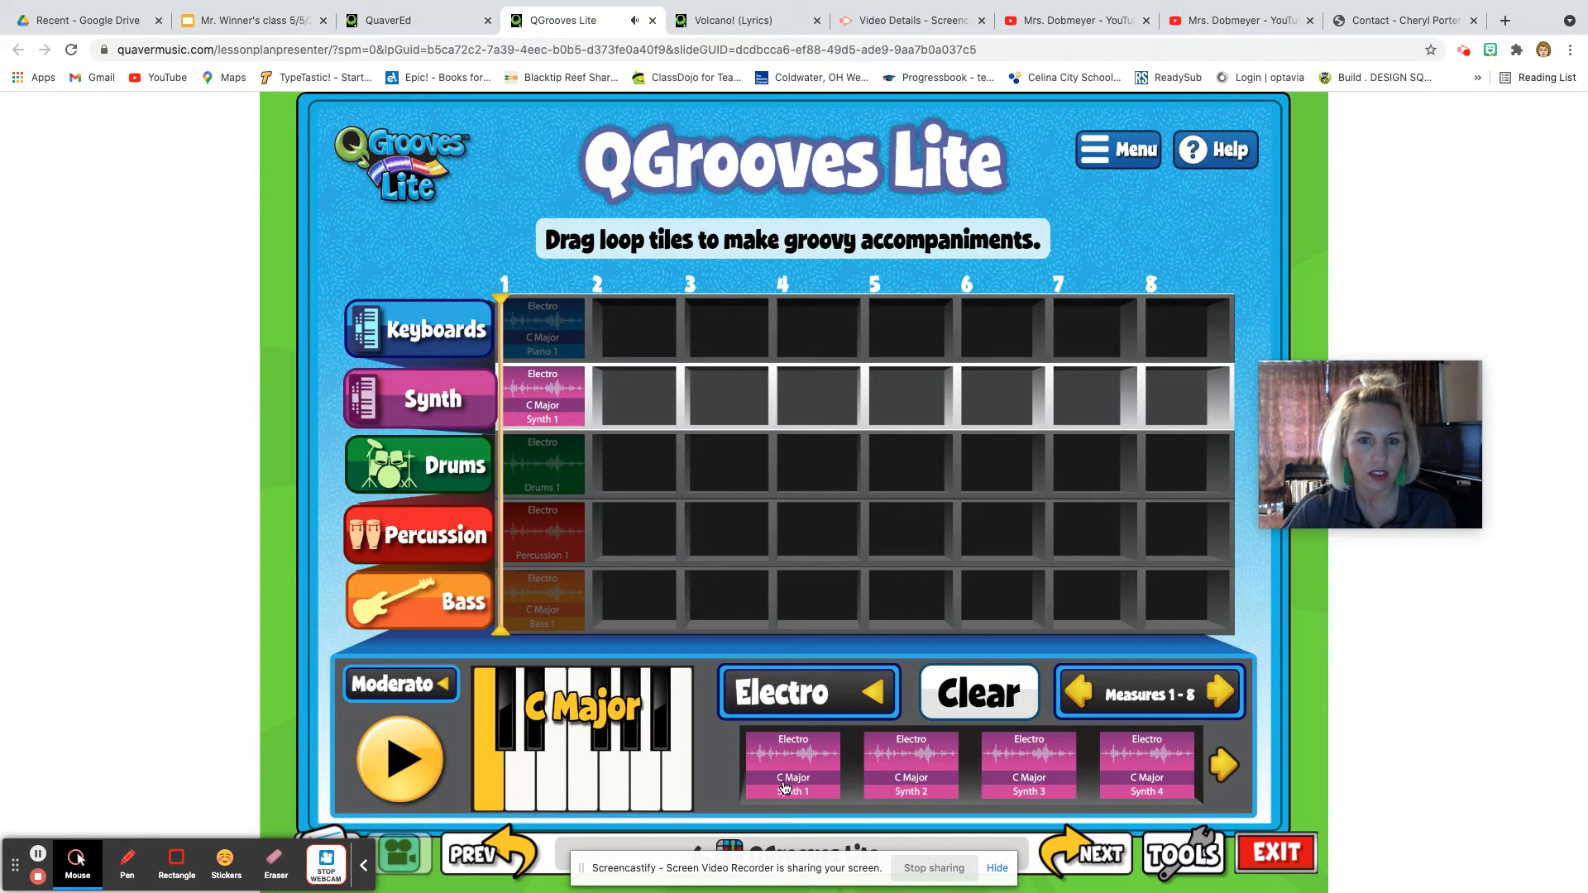
left_click(414, 779)
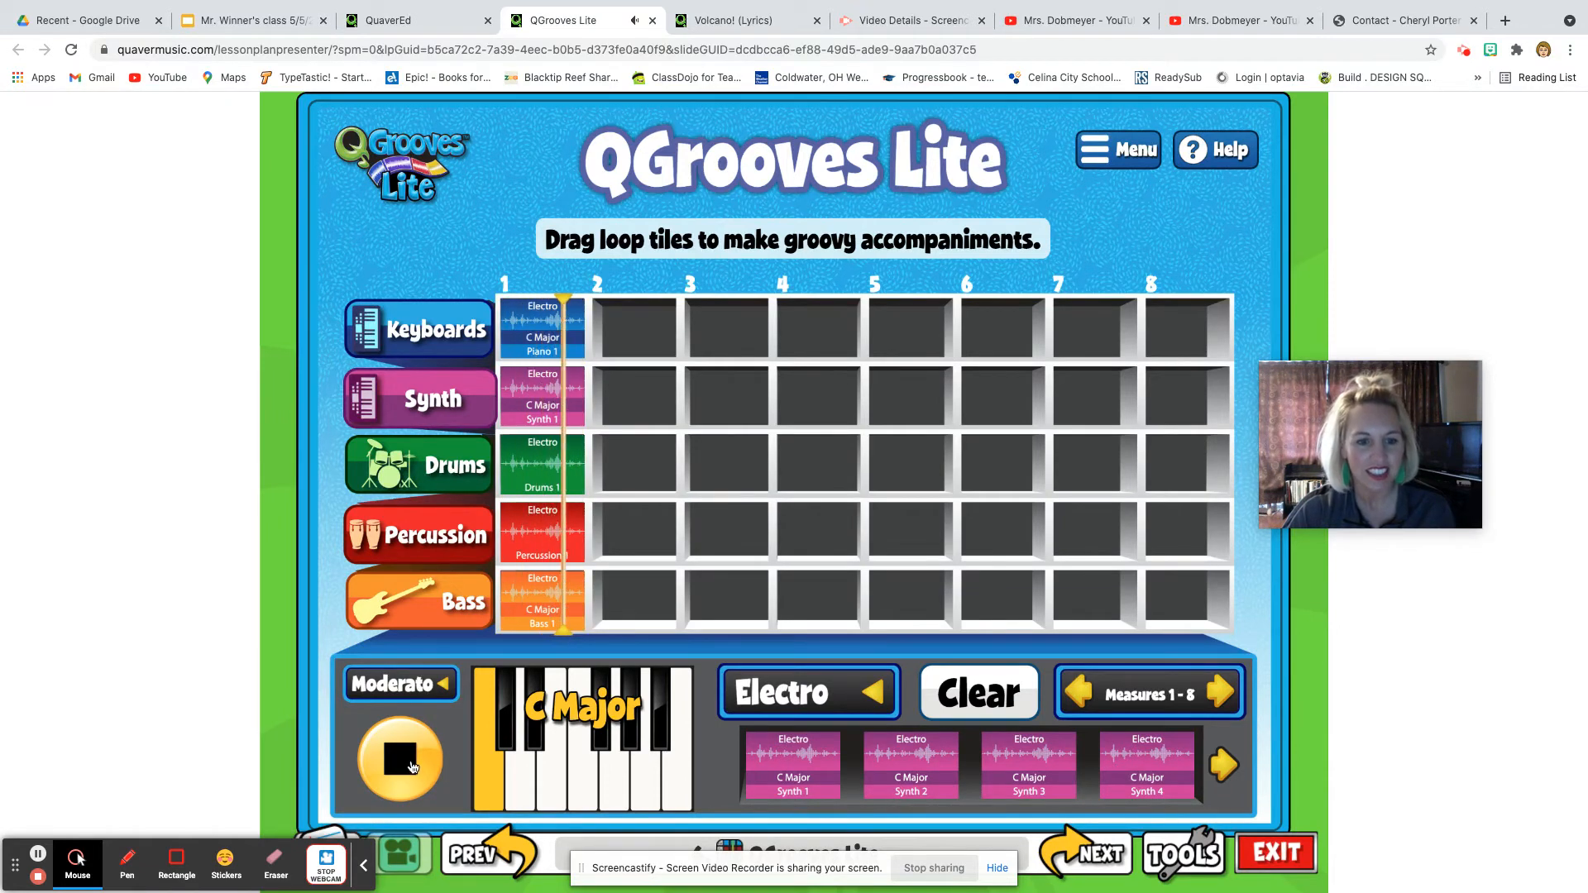
left_click(413, 767)
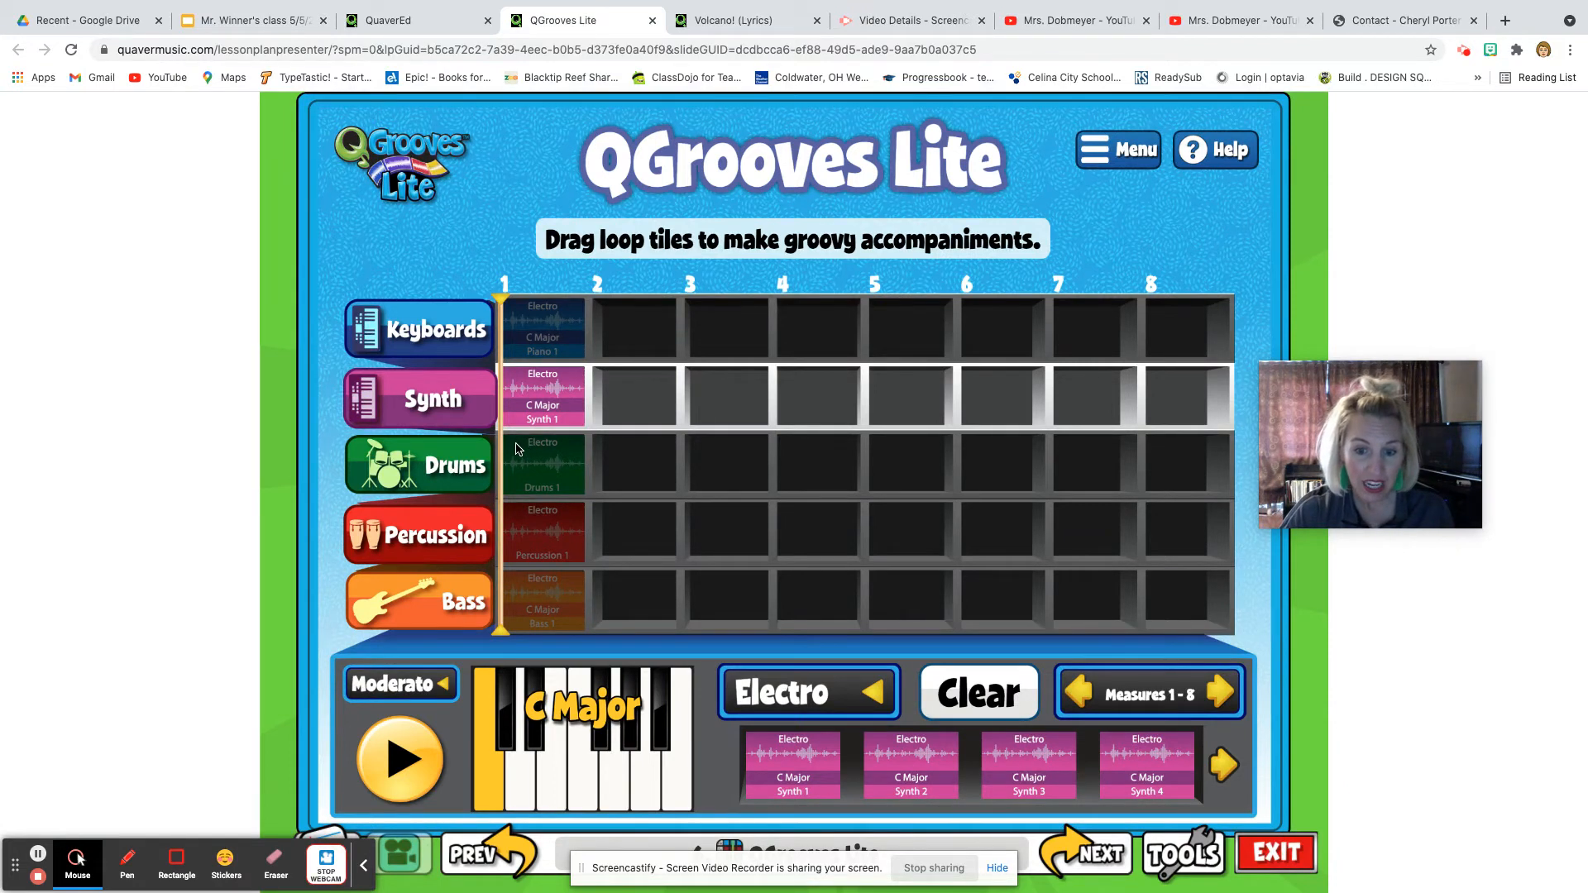
Fill measure 2 of the Keyboards, Synth and Drums rows with Piano 2, Synth 2 and Drums 2.
left_click(409, 339)
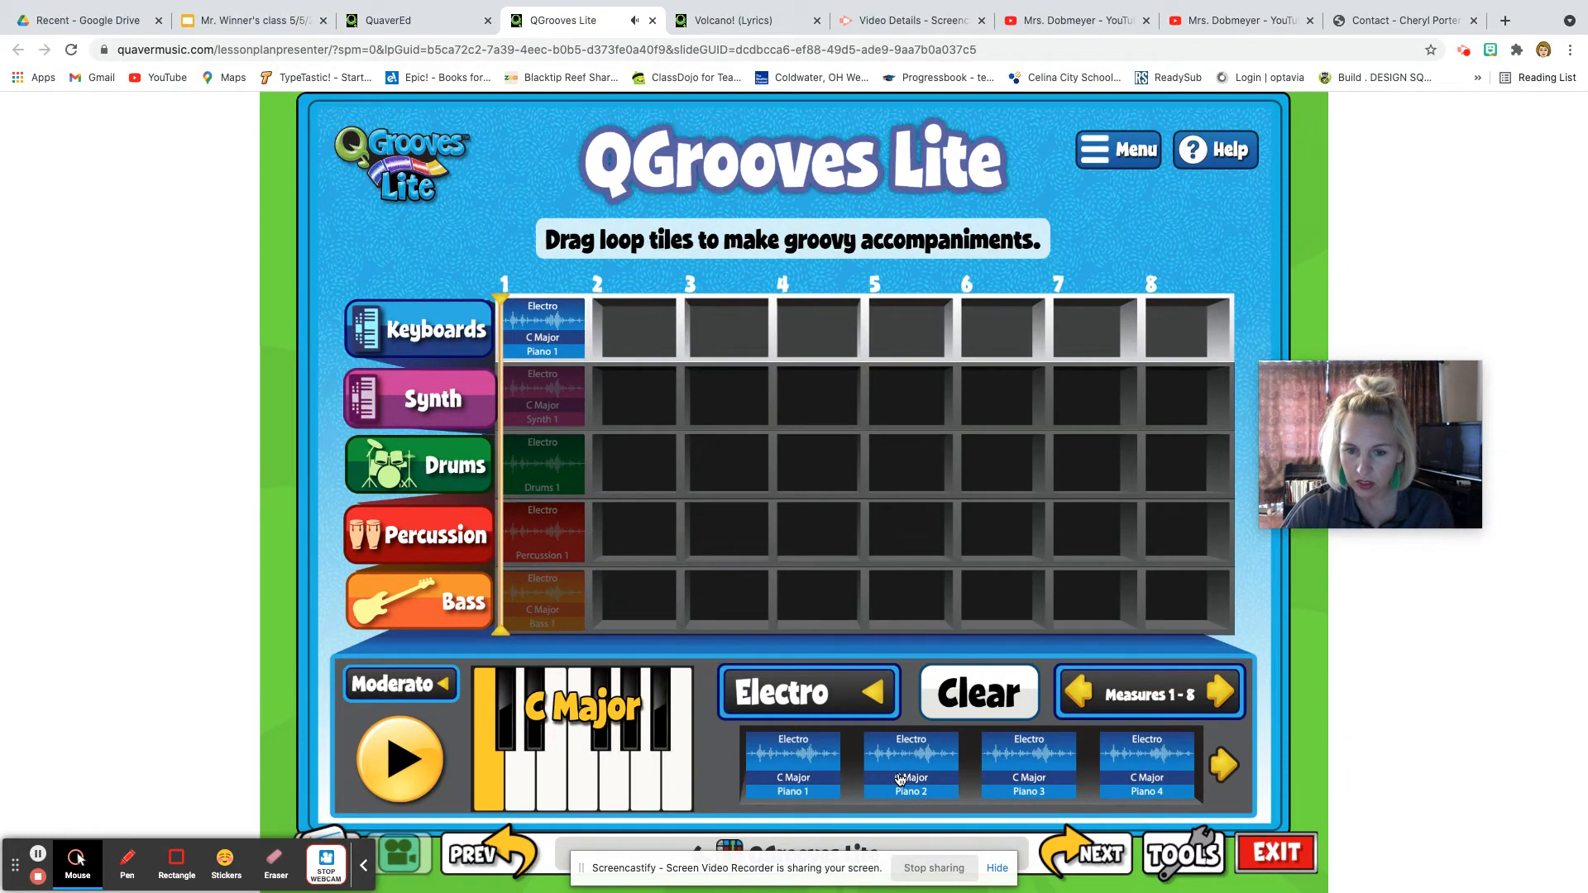
left_click_drag(915, 771, 639, 339)
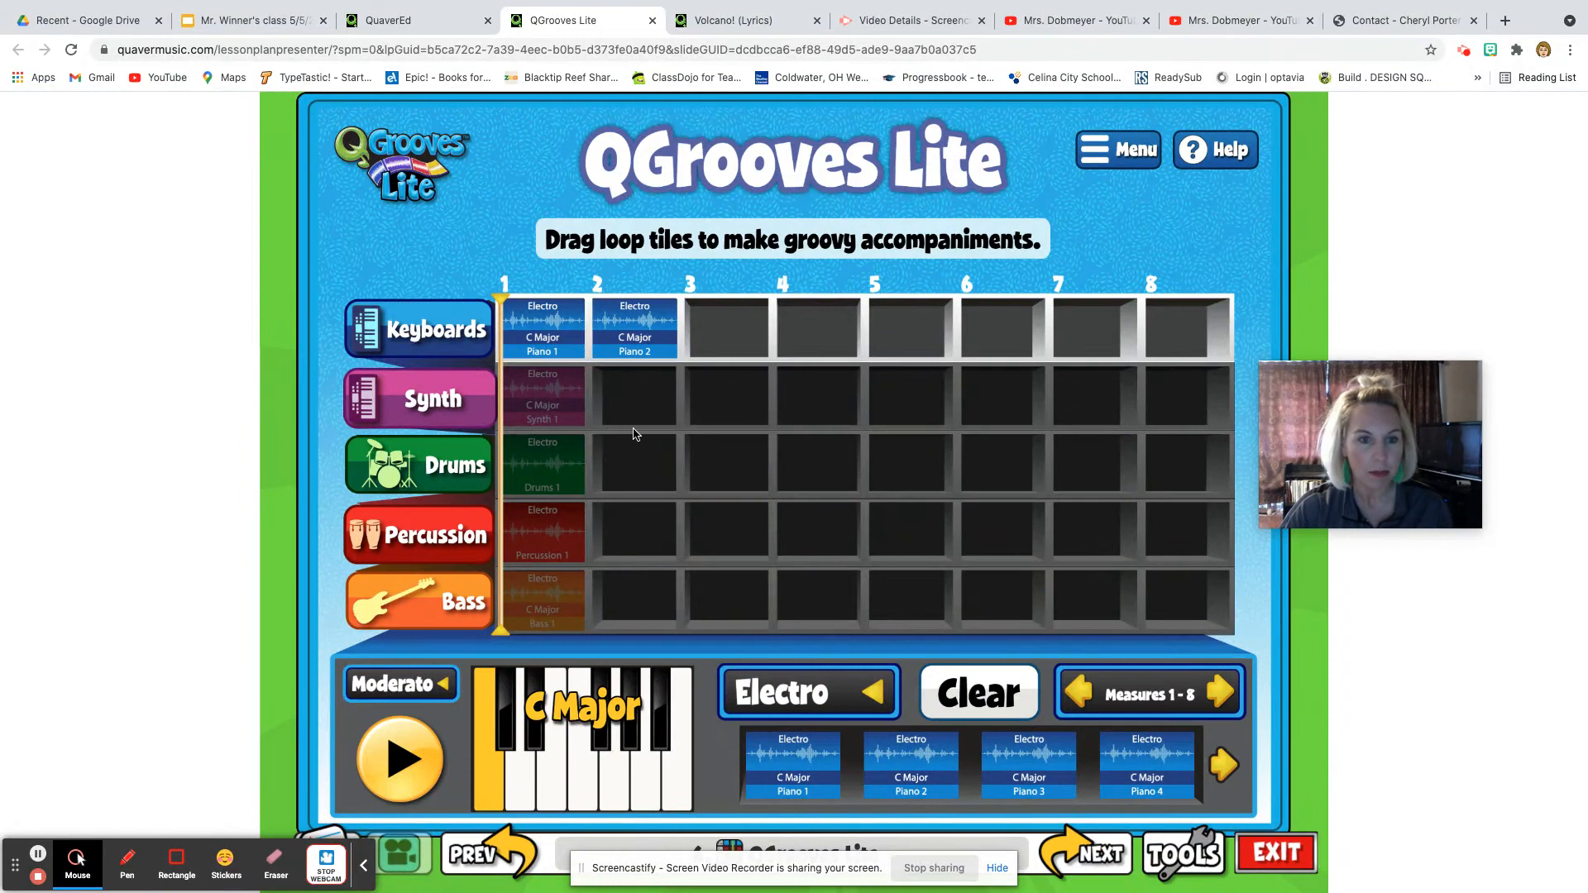
left_click(434, 404)
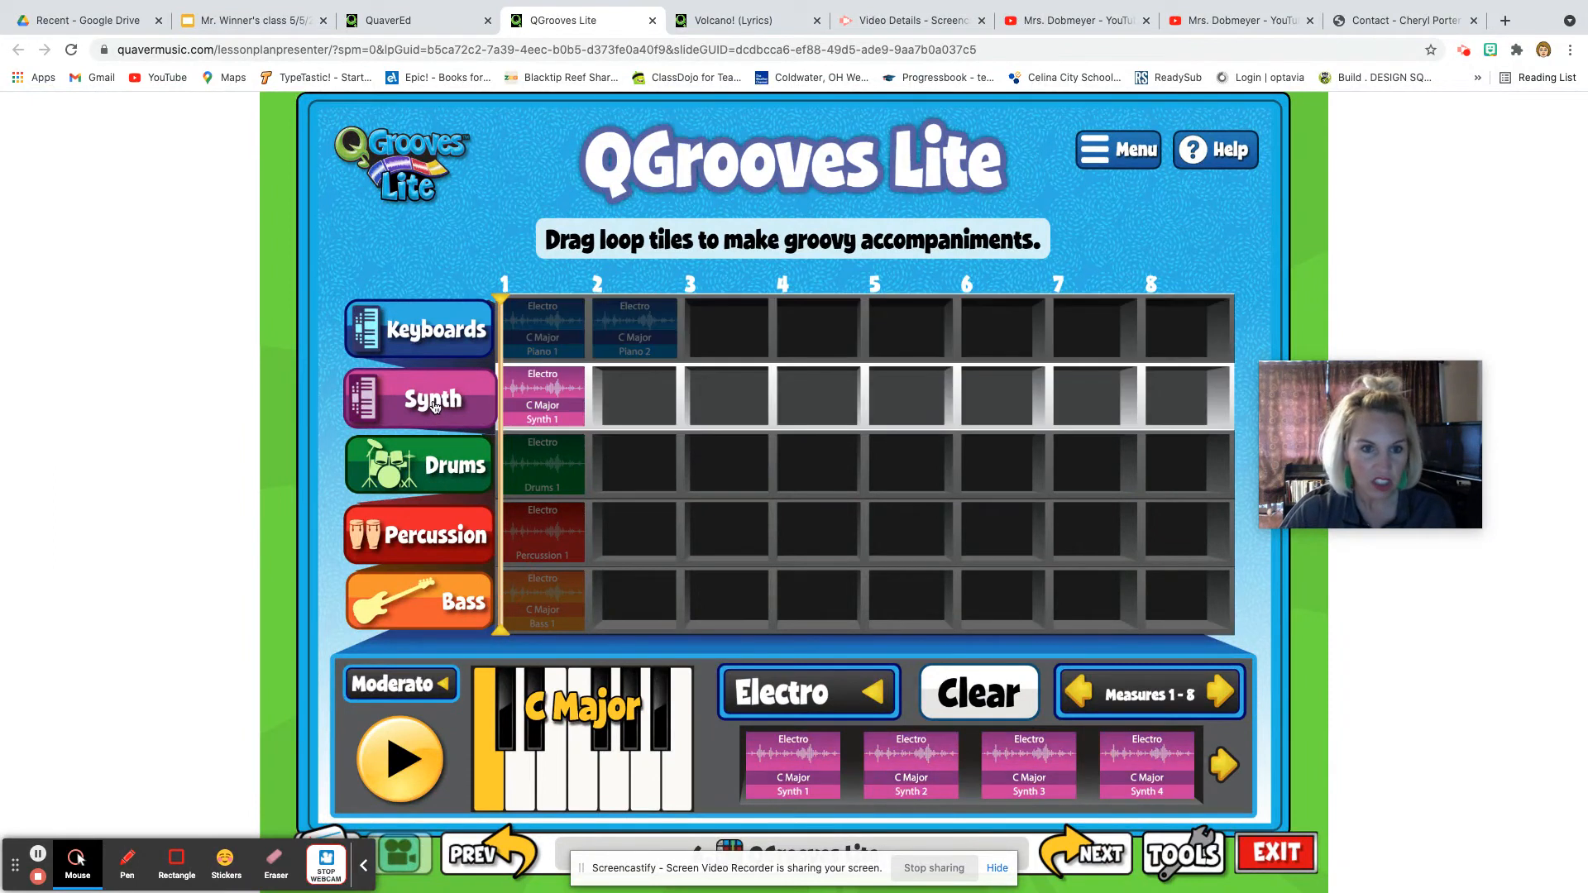
left_click_drag(924, 781, 643, 437)
left_click(422, 476)
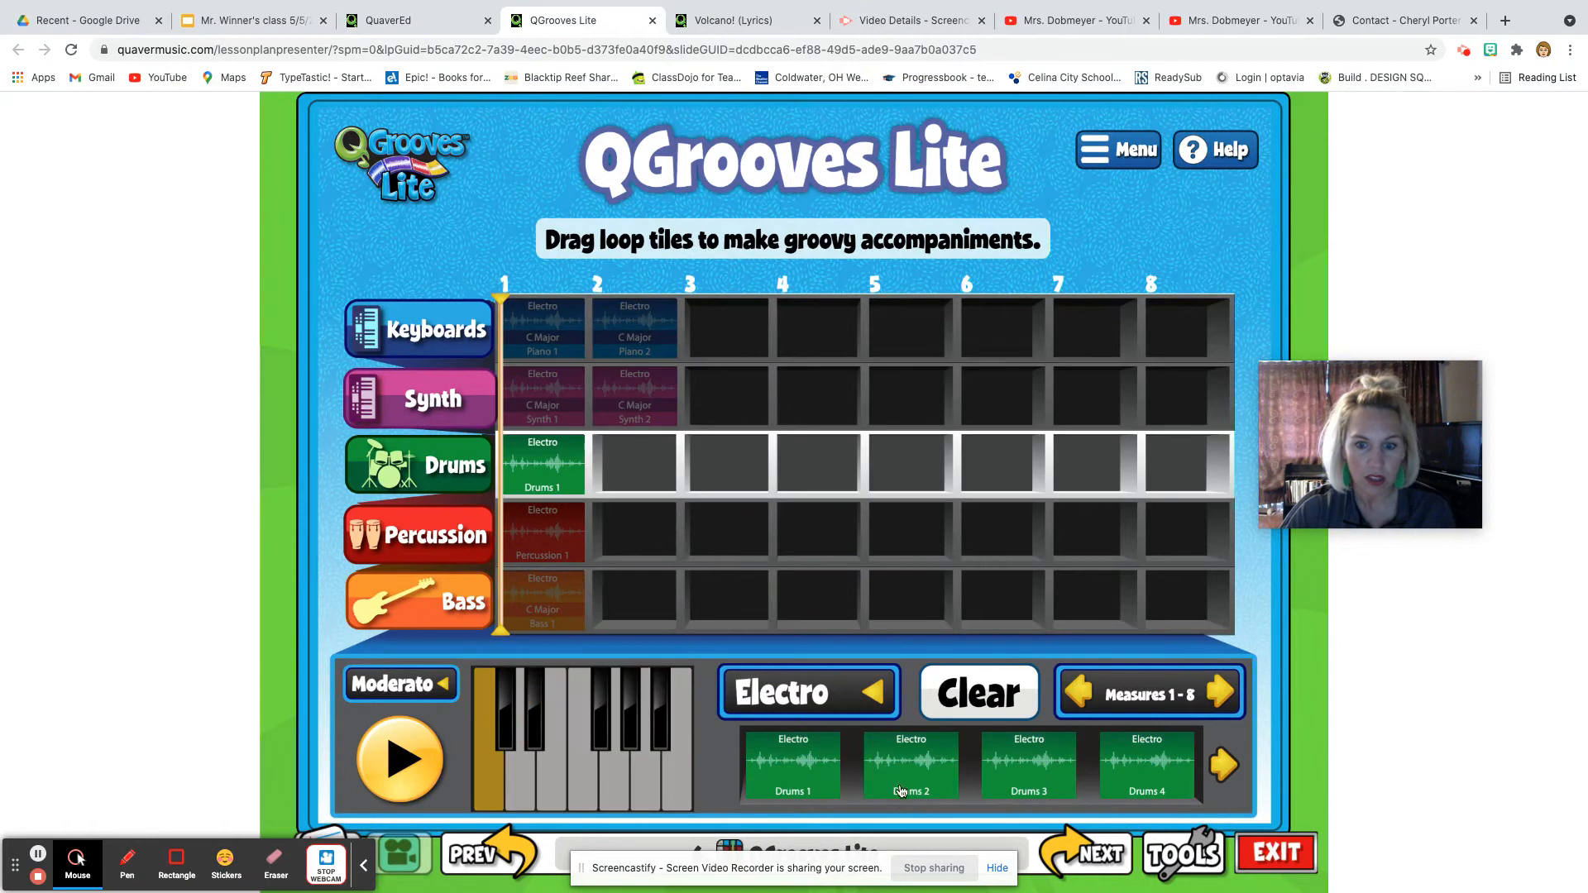
left_click_drag(910, 778, 632, 463)
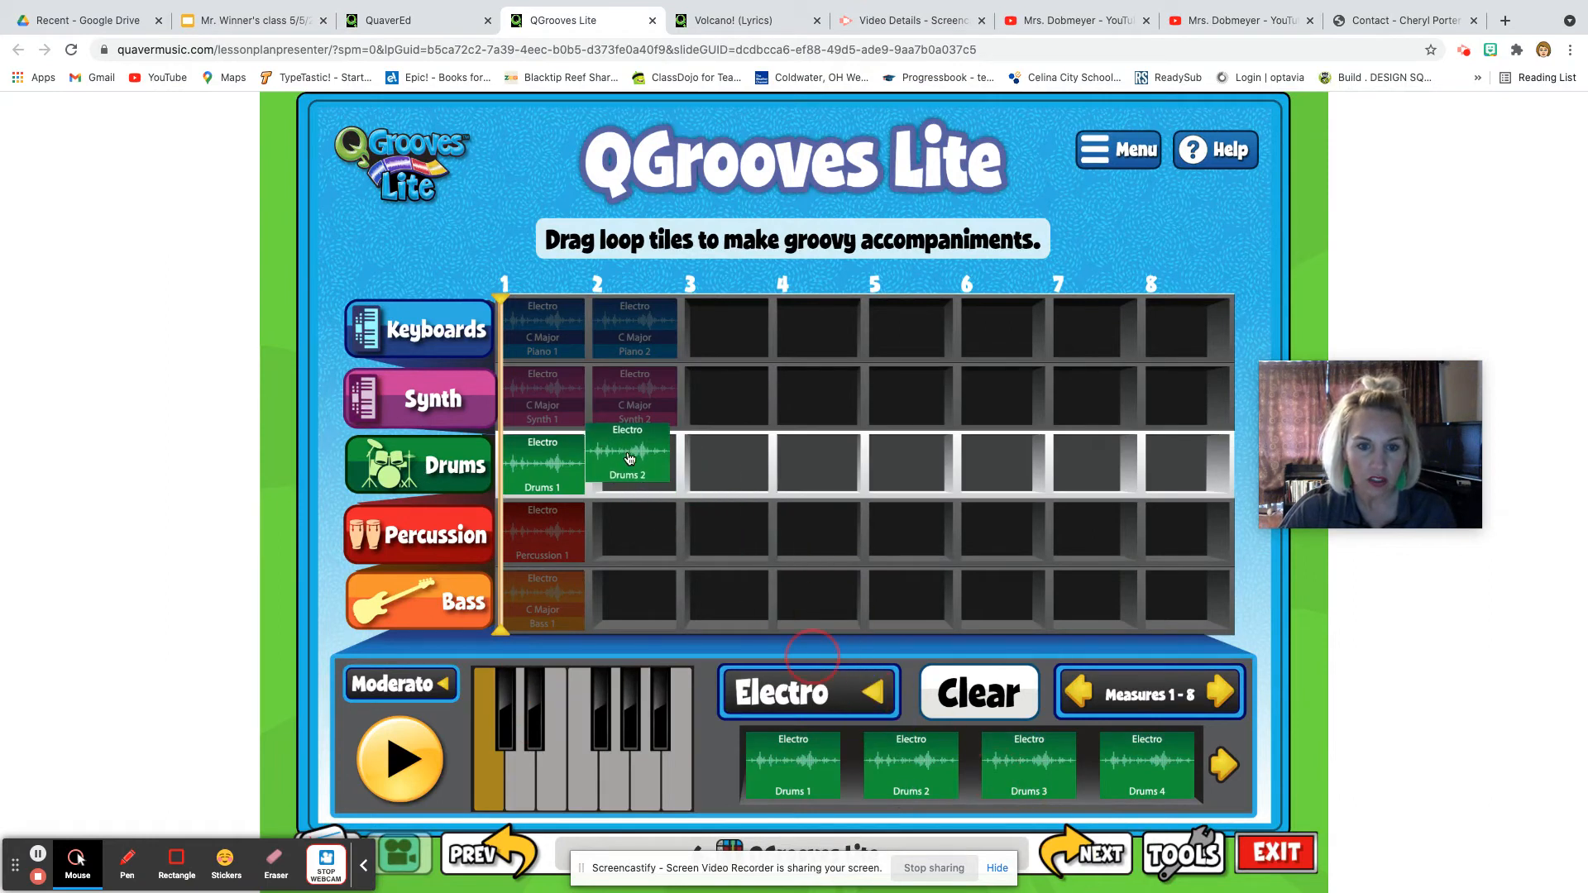
Add Percussion 2 and Bass 2 to measure 2 of their rows and play back the two measures.
left_click(453, 567)
left_click_drag(909, 779, 643, 538)
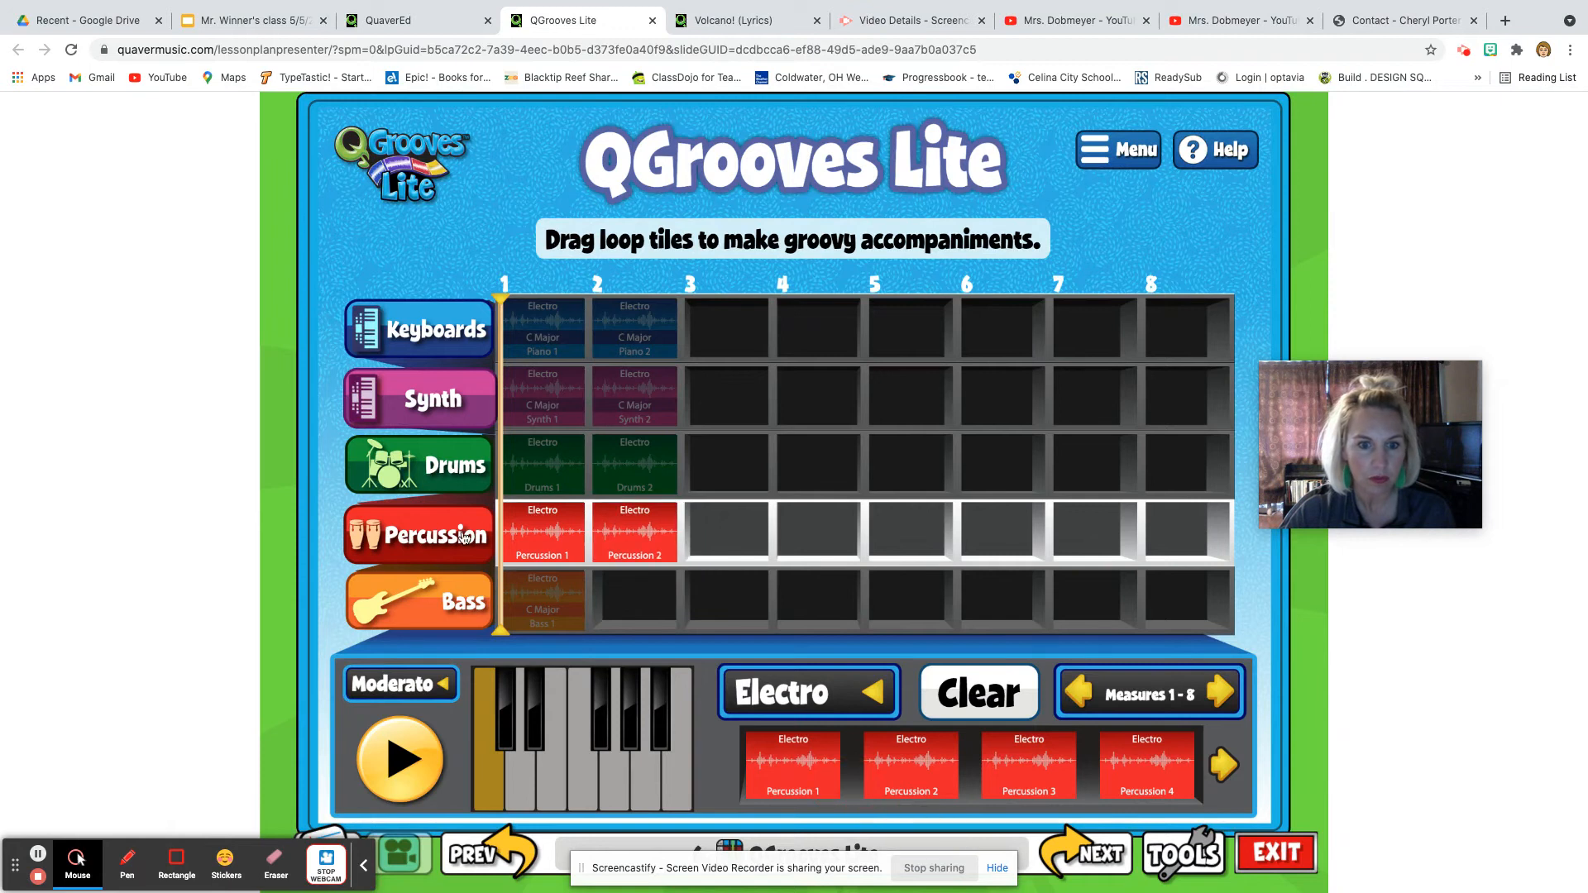
left_click(449, 606)
left_click_drag(883, 790, 643, 613)
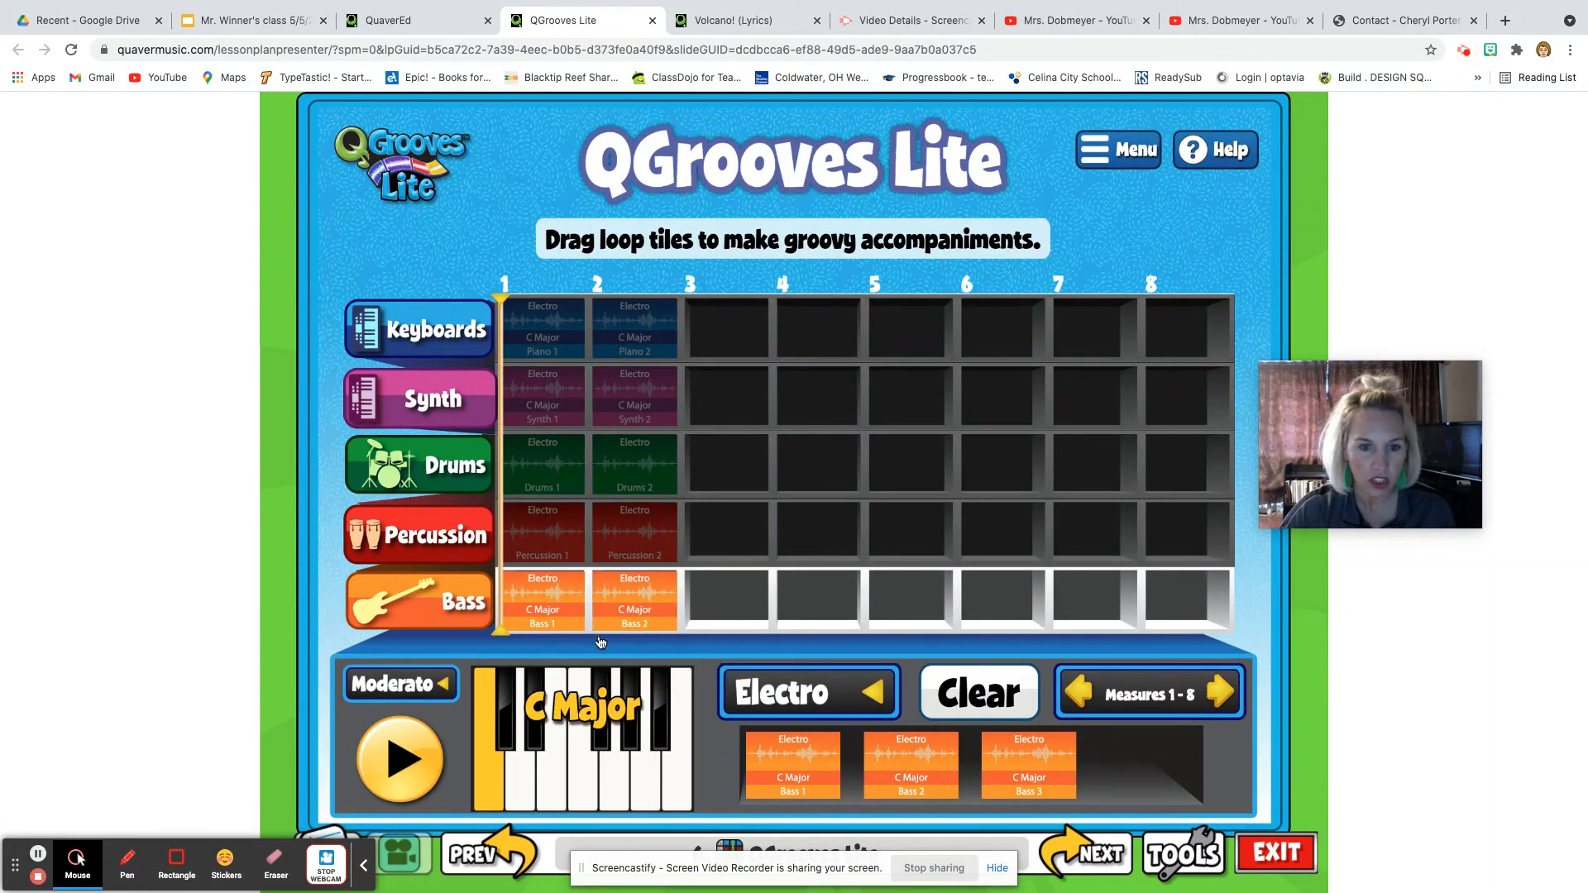
left_click(418, 757)
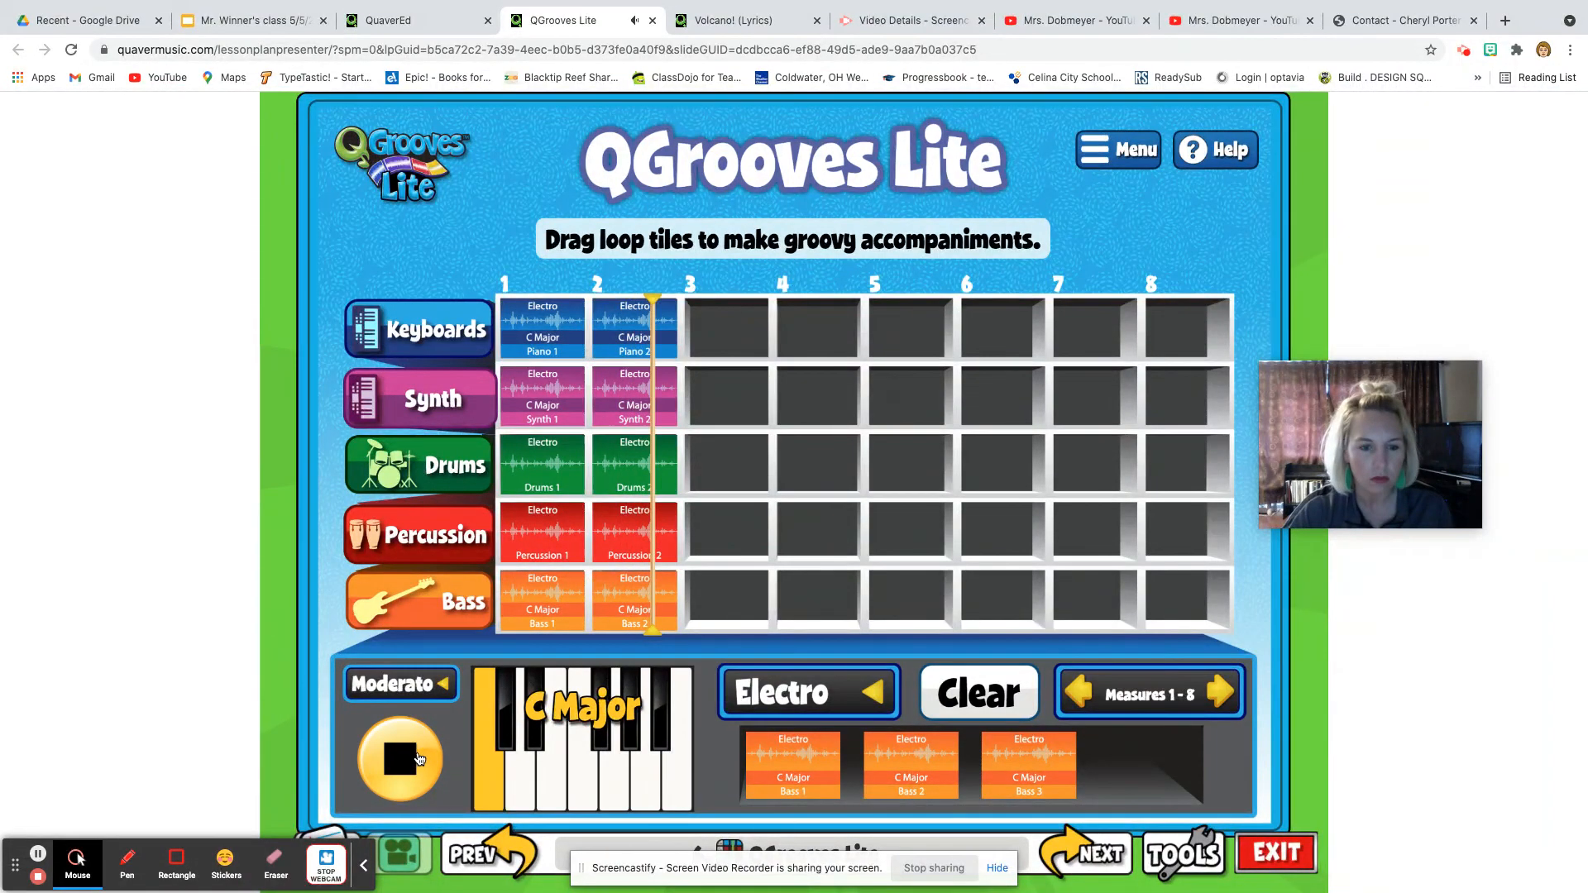
left_click(417, 759)
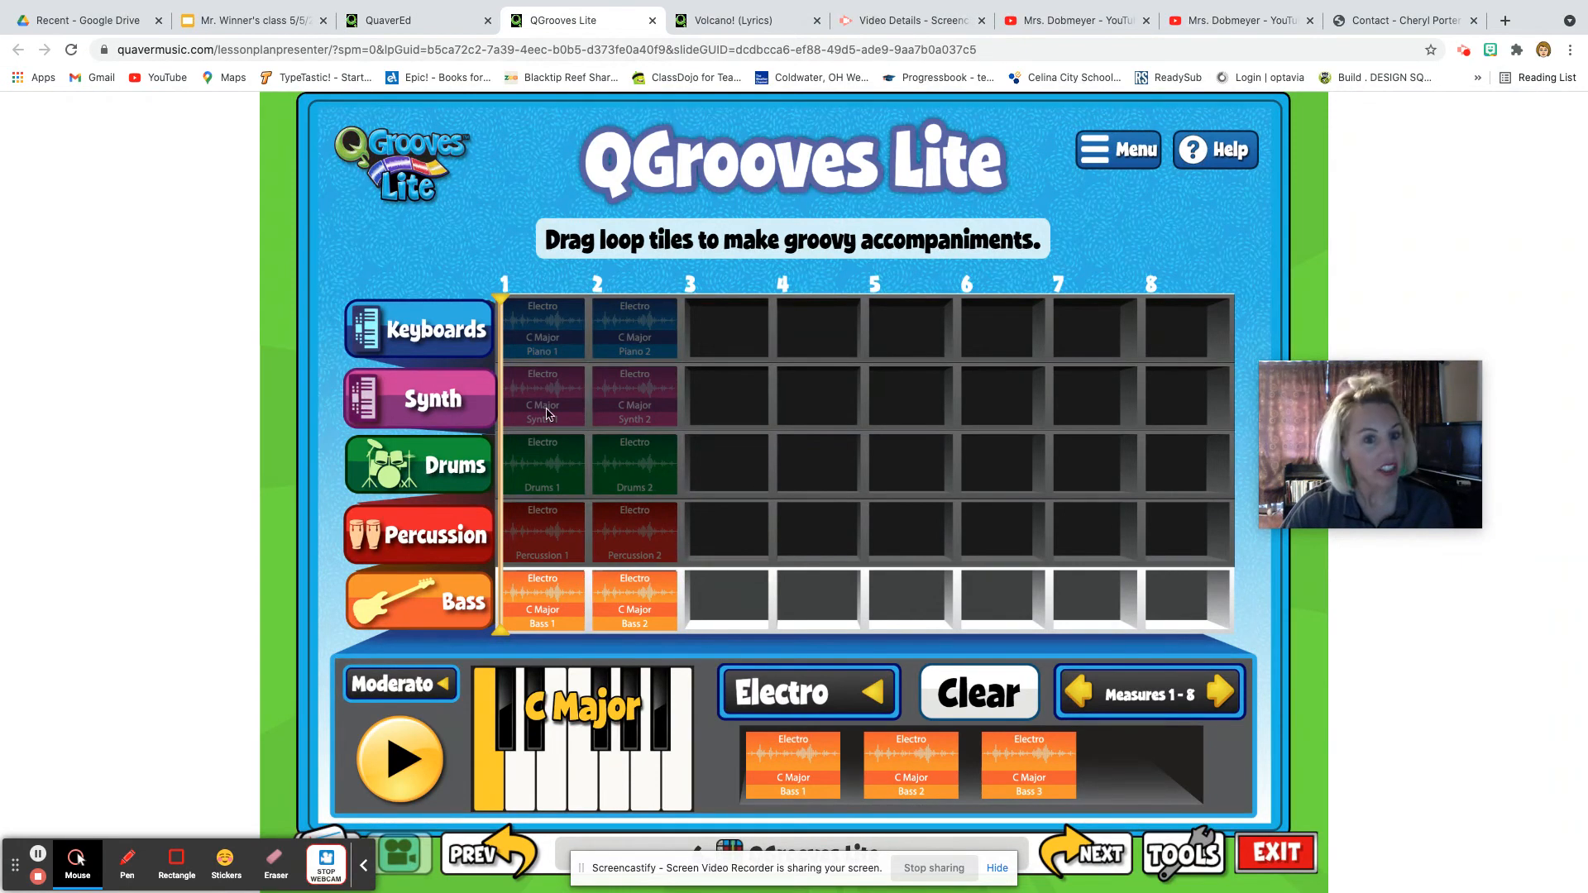
Place Piano 1 and Synth 1 in measure 3 of the Keyboards and Synth rows.
left_click(419, 325)
left_click_drag(792, 767, 729, 347)
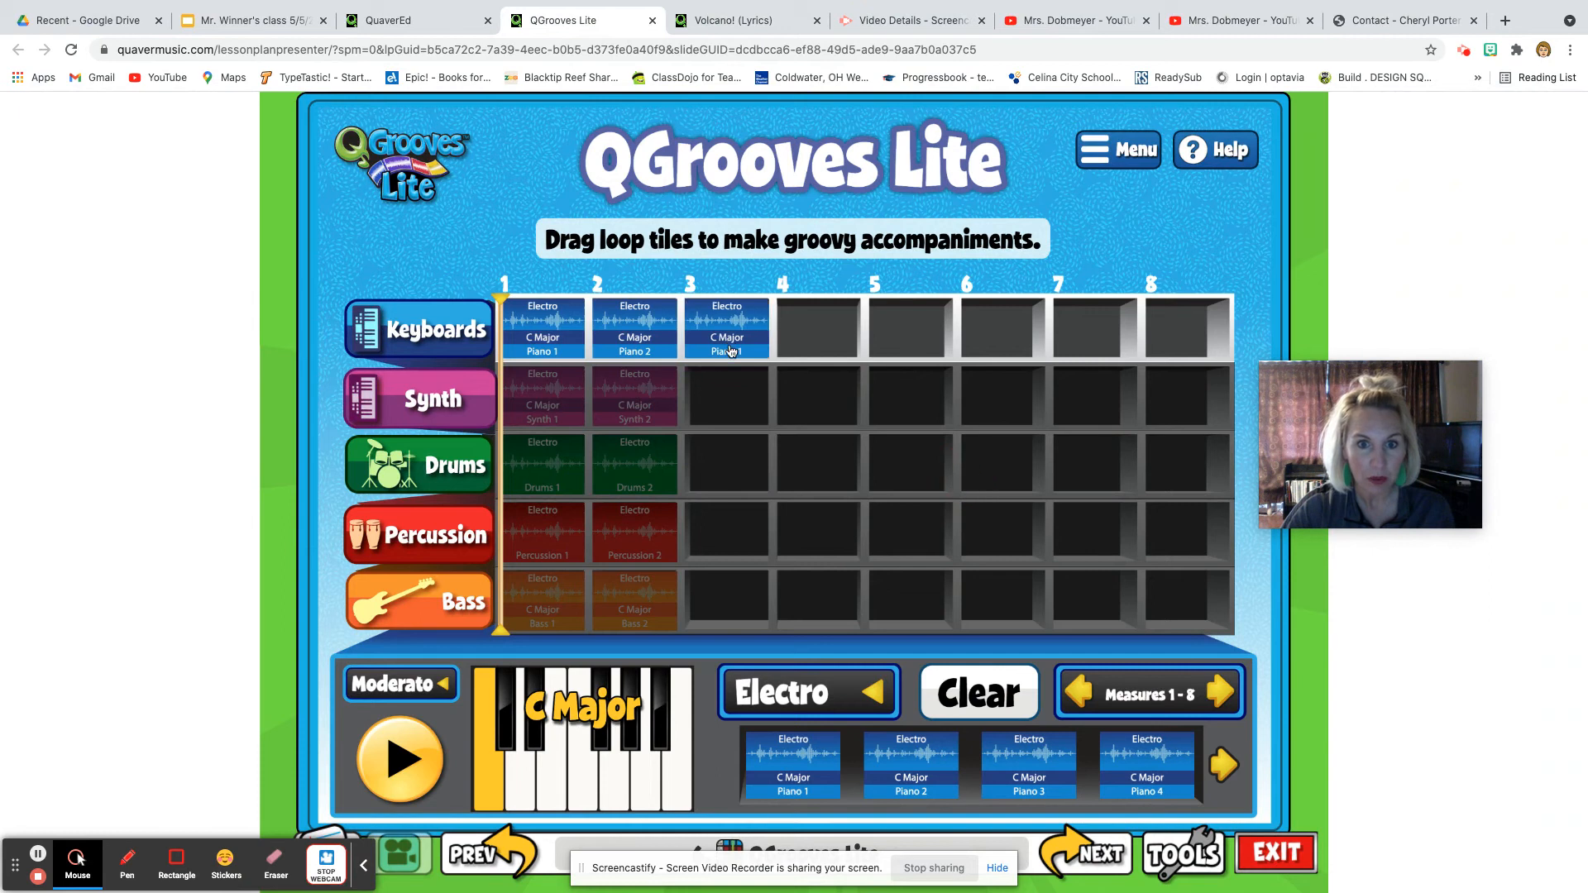
left_click(427, 402)
left_click_drag(789, 771, 729, 397)
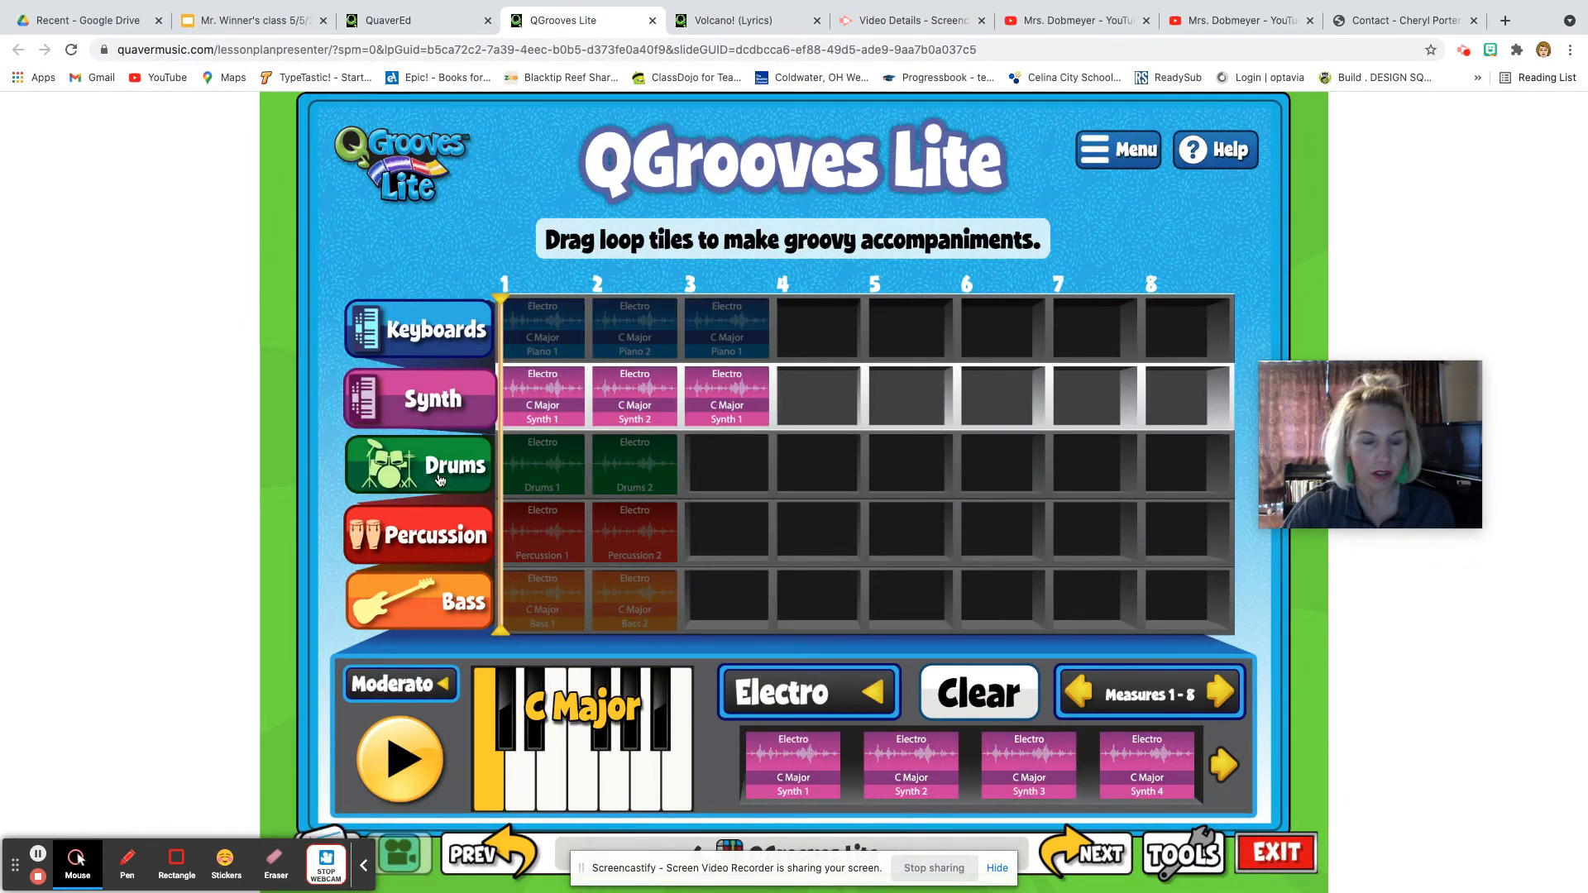
Complete measure 3 with Drums 1, Percussion 1 and Bass 1 in their matching rows.
left_click(440, 480)
left_click_drag(777, 732, 728, 463)
left_click(439, 539)
left_click_drag(771, 762, 727, 533)
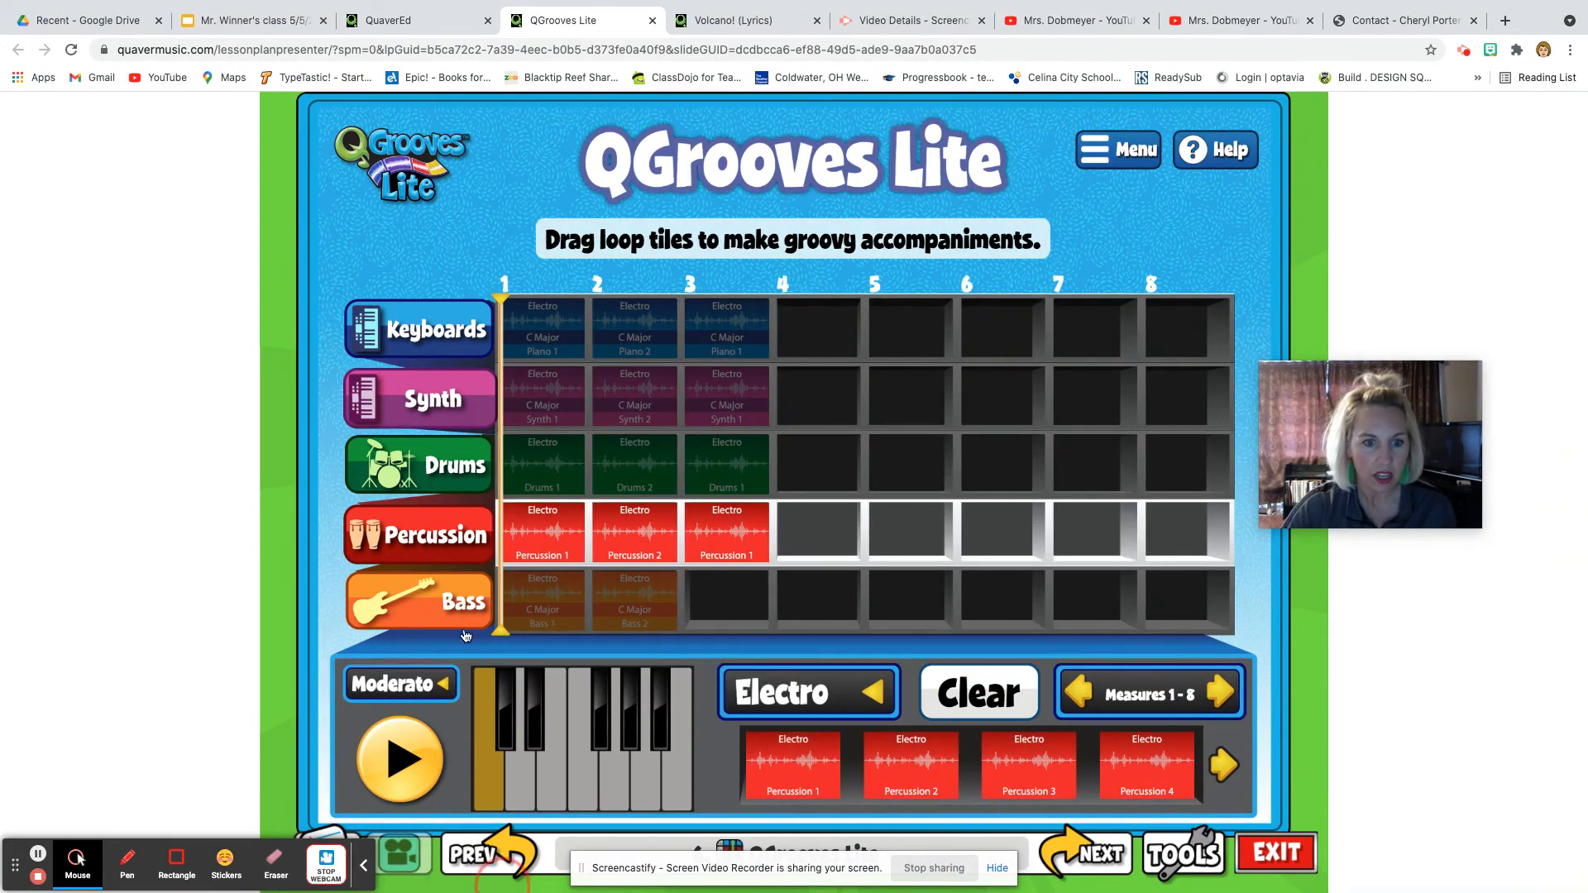
left_click(466, 630)
left_click_drag(786, 773, 731, 604)
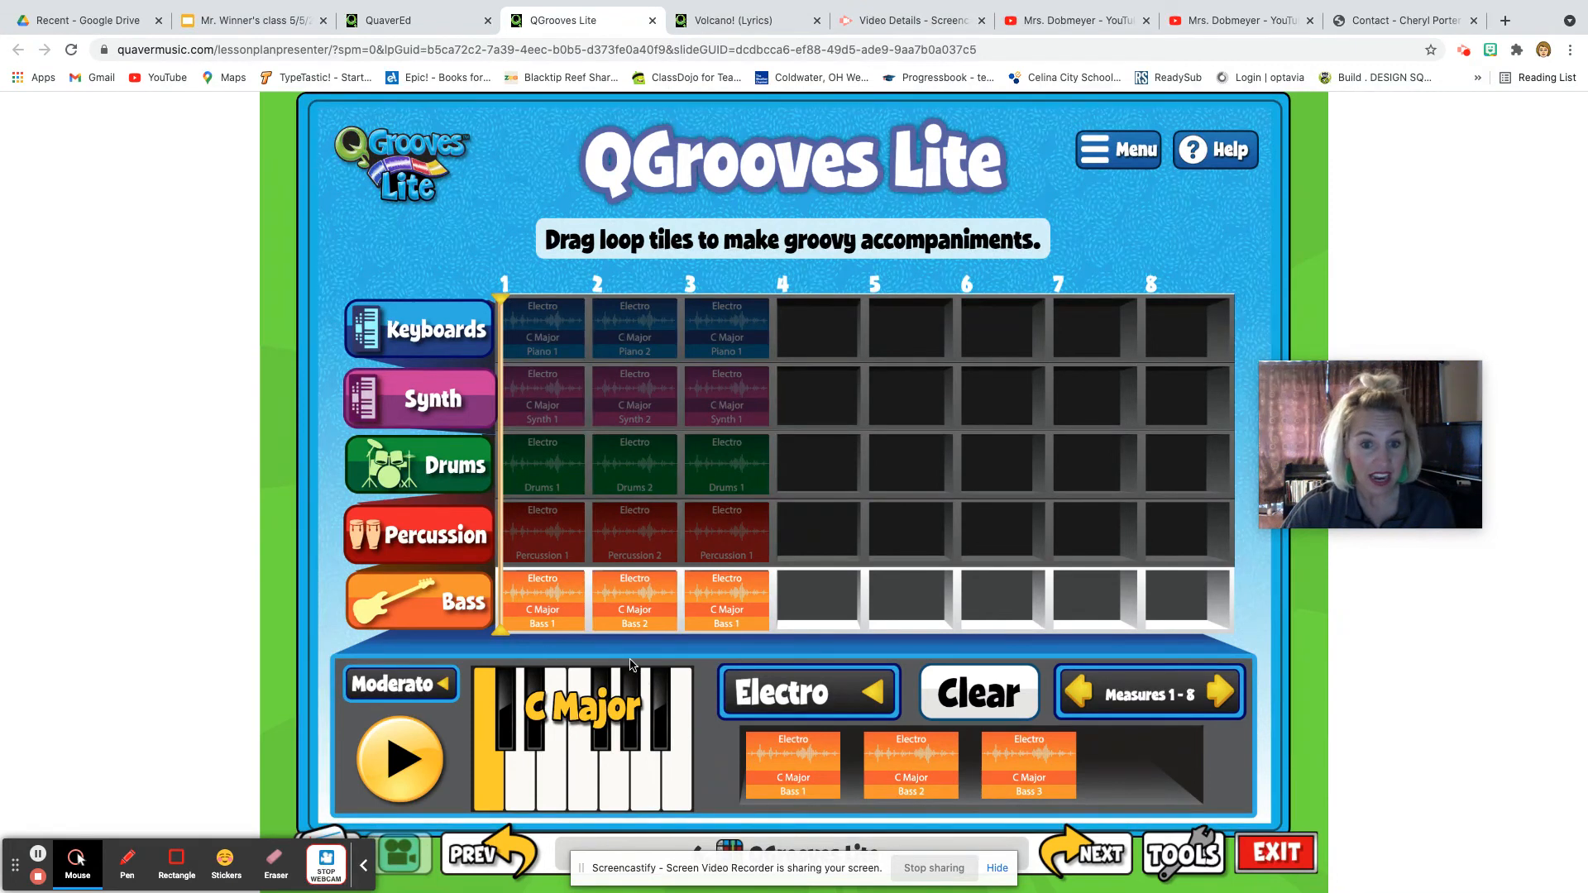
Place Piano 1 and Synth 1 in measure 4 of the Keyboards and Synth rows.
left_click(406, 355)
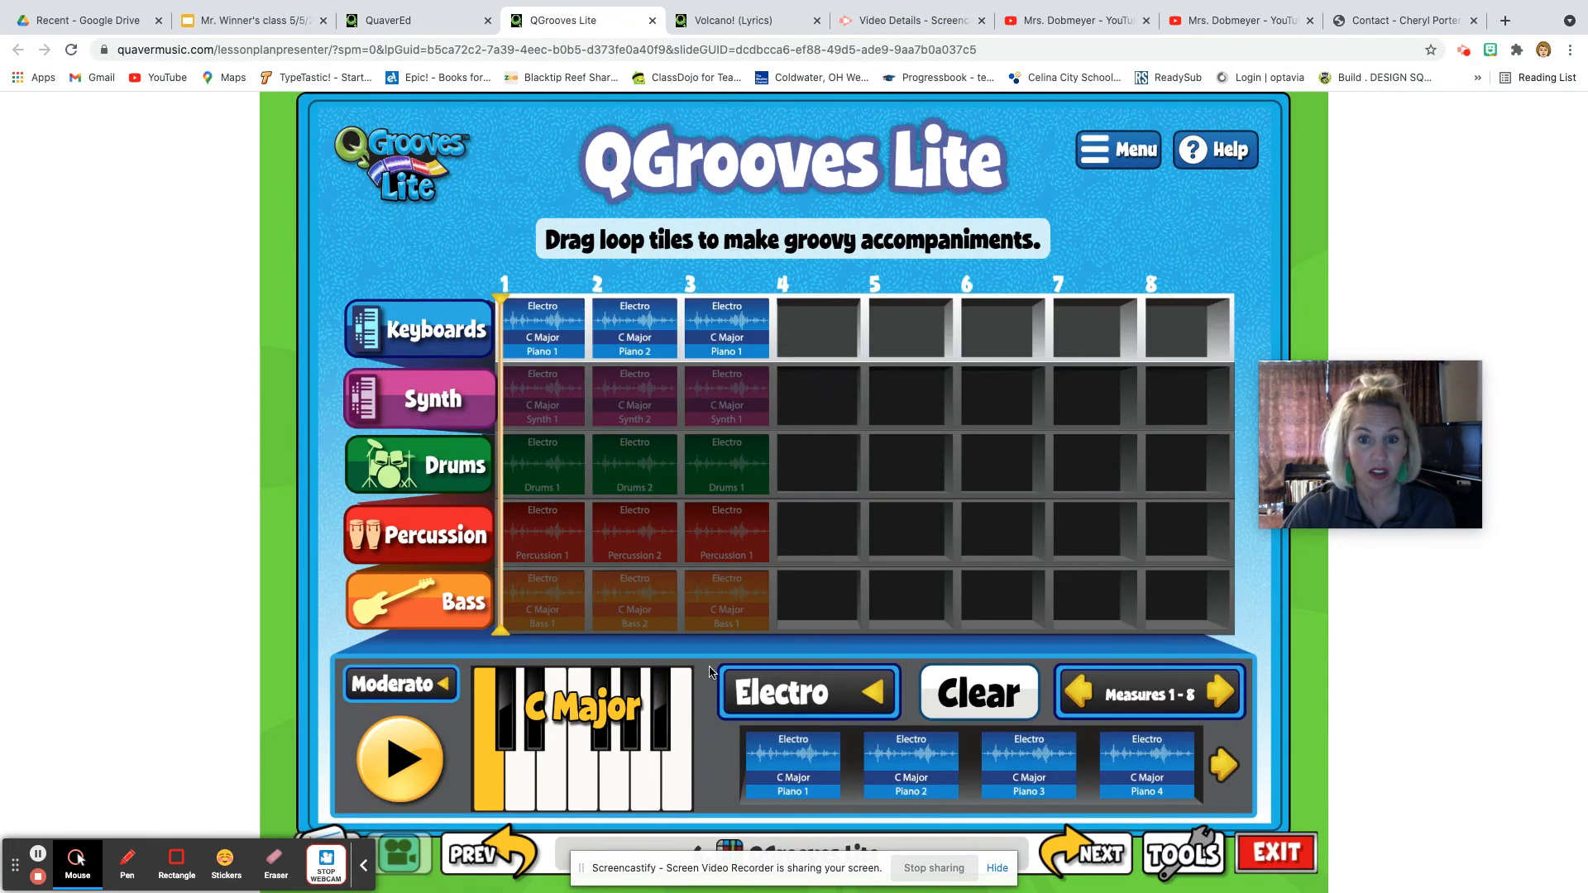
left_click_drag(799, 781, 796, 488)
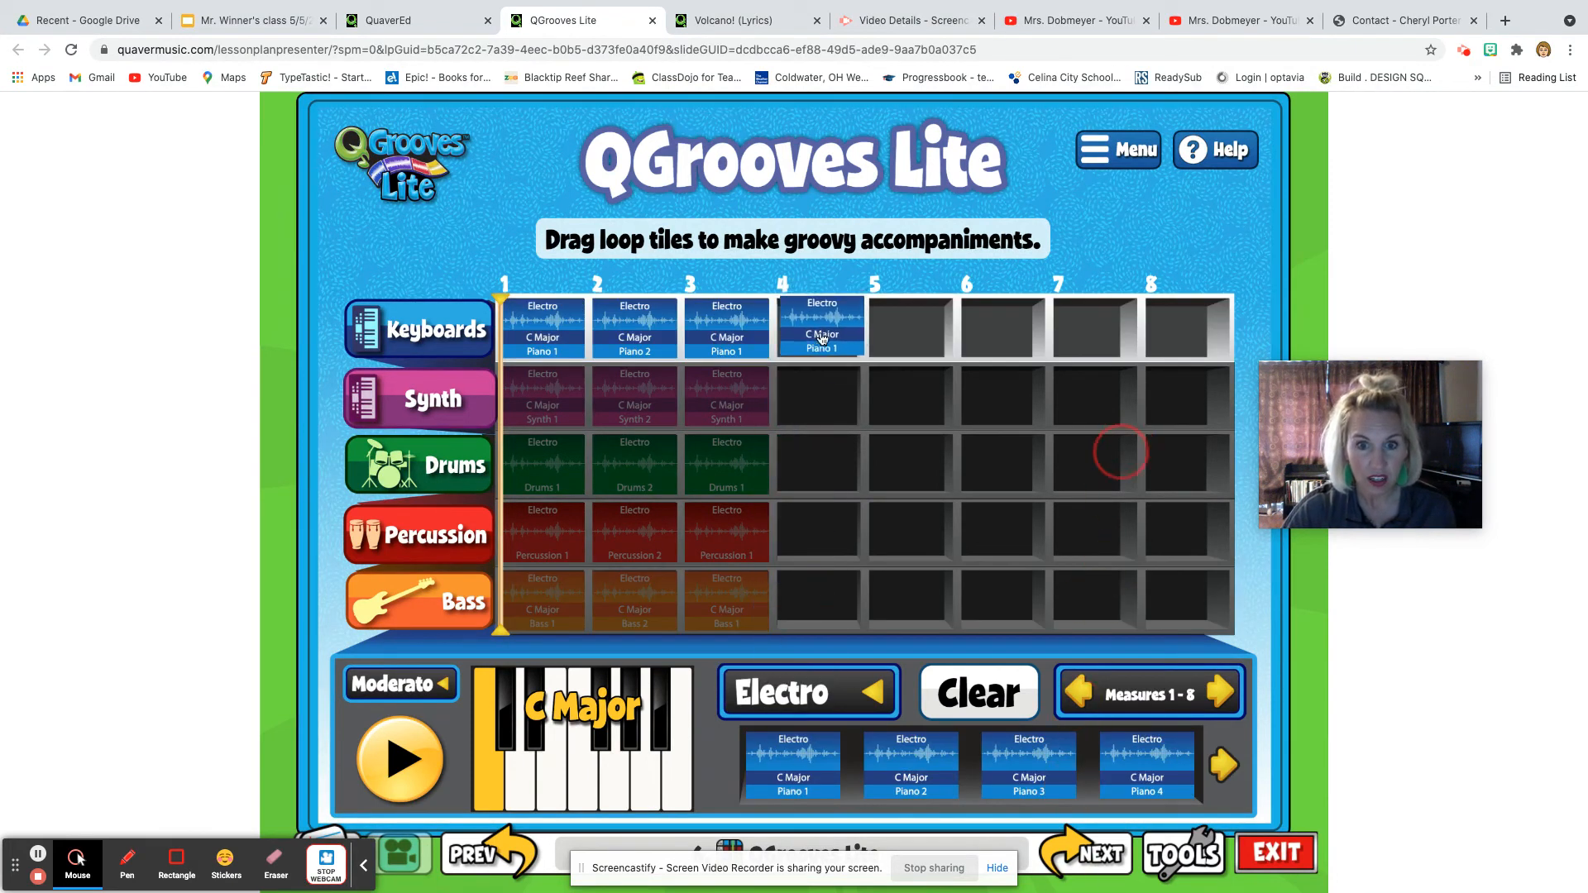
left_click_drag(755, 790, 815, 428)
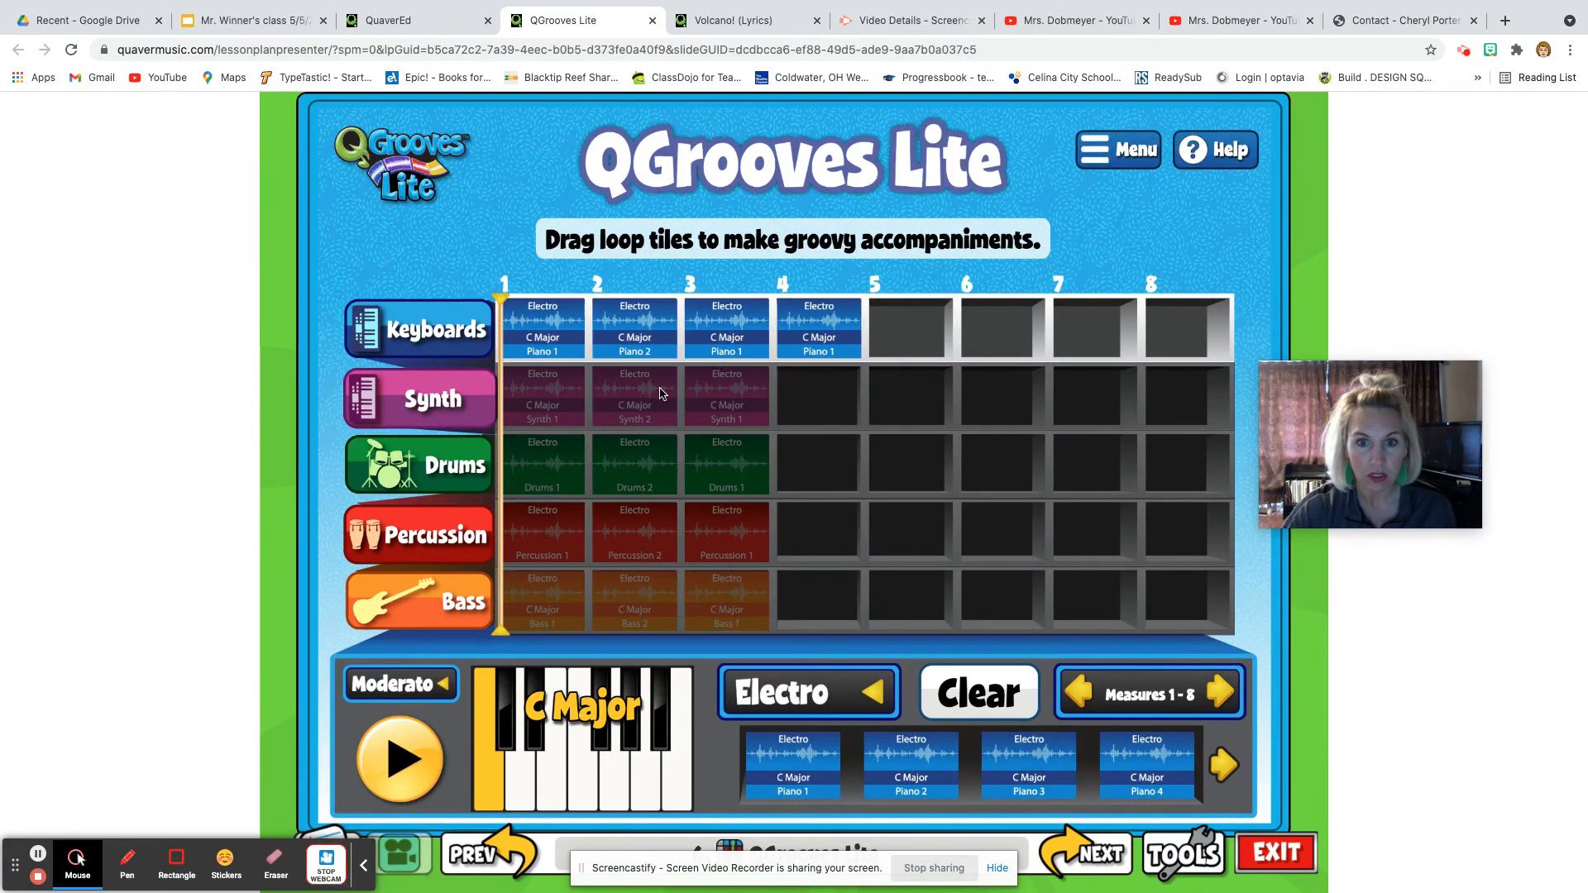
left_click(409, 432)
left_click_drag(790, 775, 815, 409)
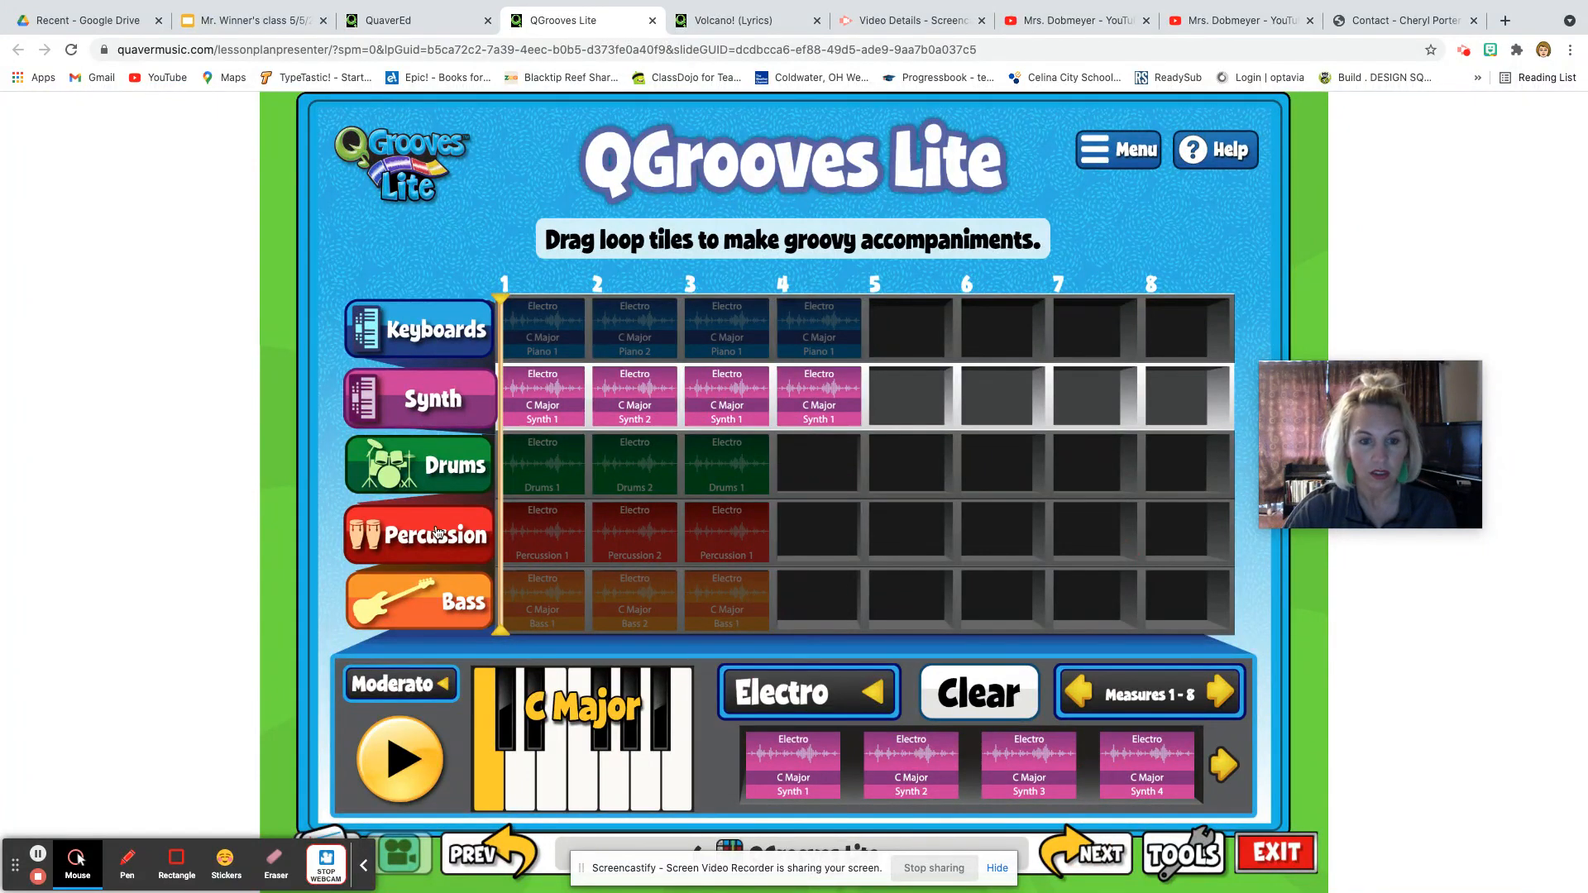
Complete measure 4 with Drums 1, Percussion 1 and Bass 1 in their matching rows.
left_click(421, 488)
left_click_drag(780, 771, 817, 467)
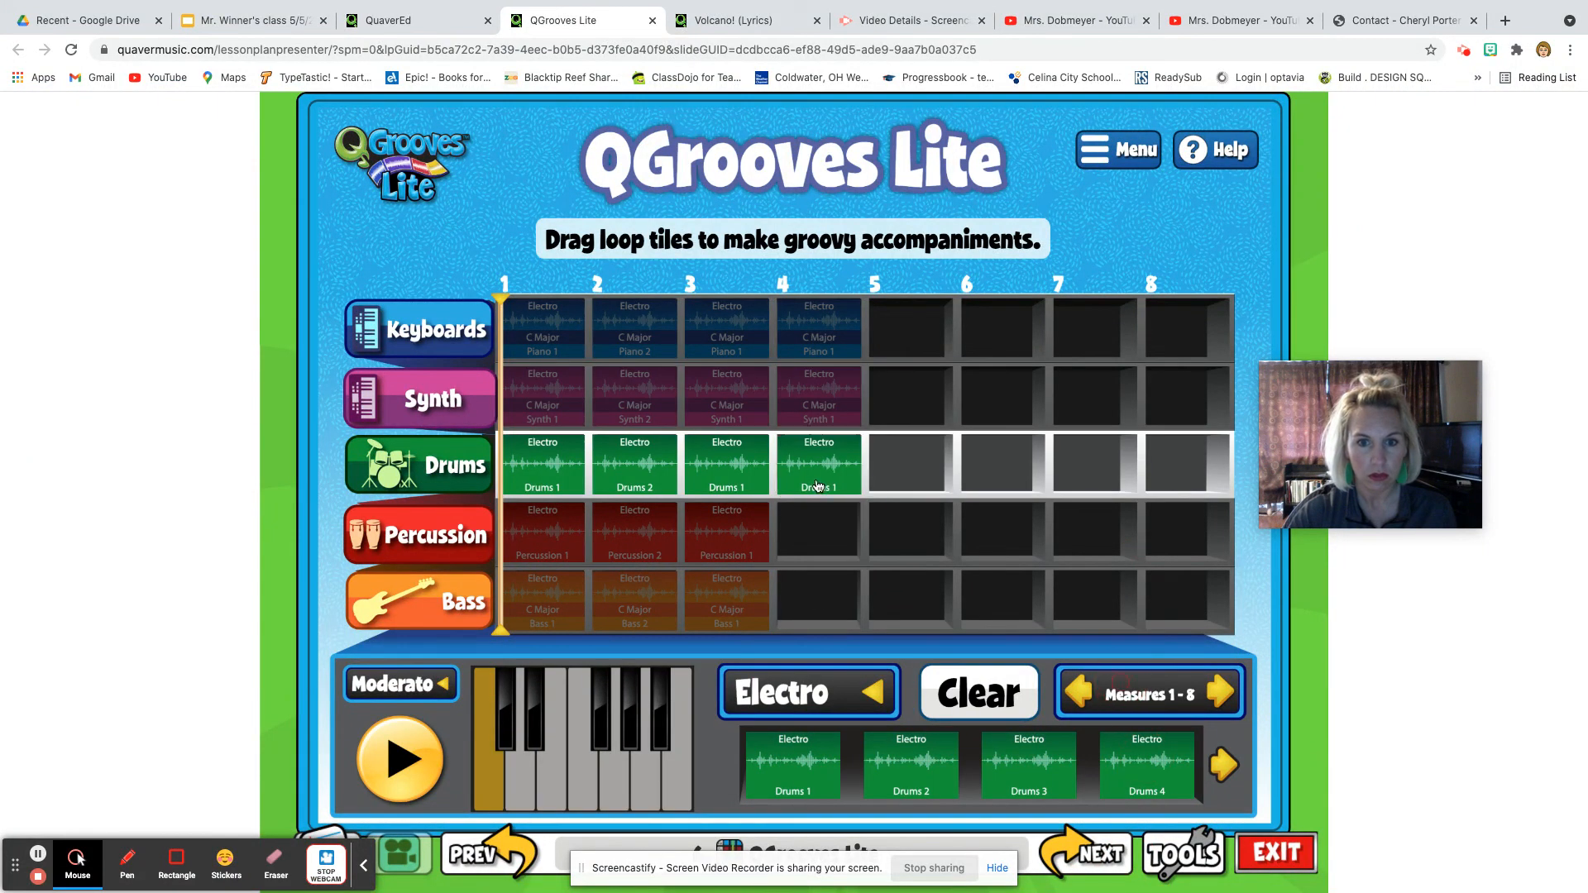
left_click(473, 531)
left_click_drag(798, 786, 798, 534)
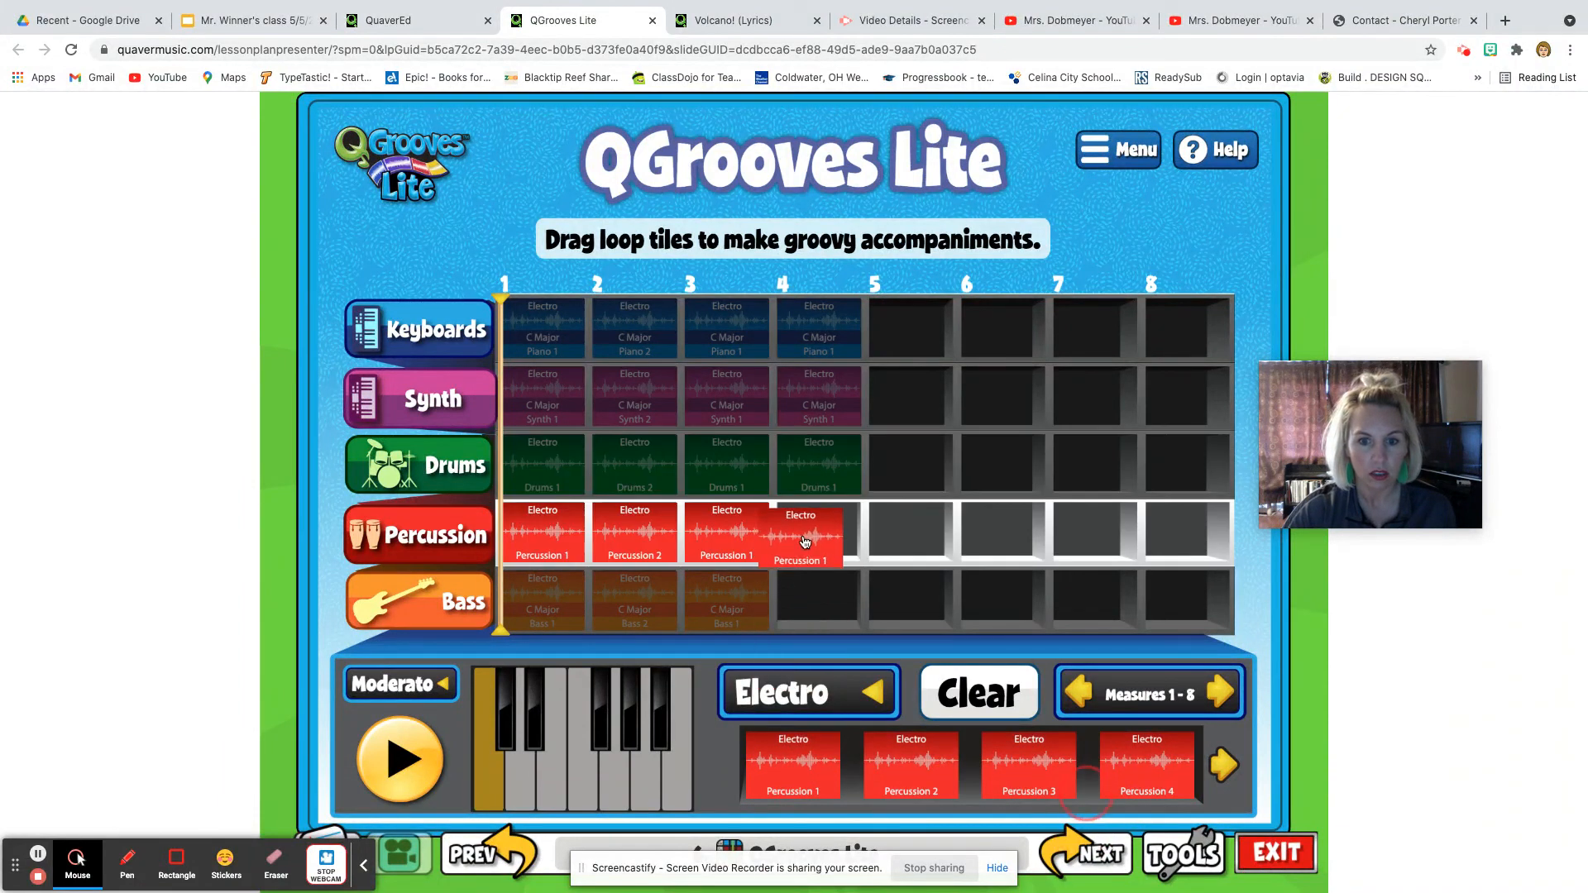
left_click(453, 608)
left_click_drag(833, 783, 821, 602)
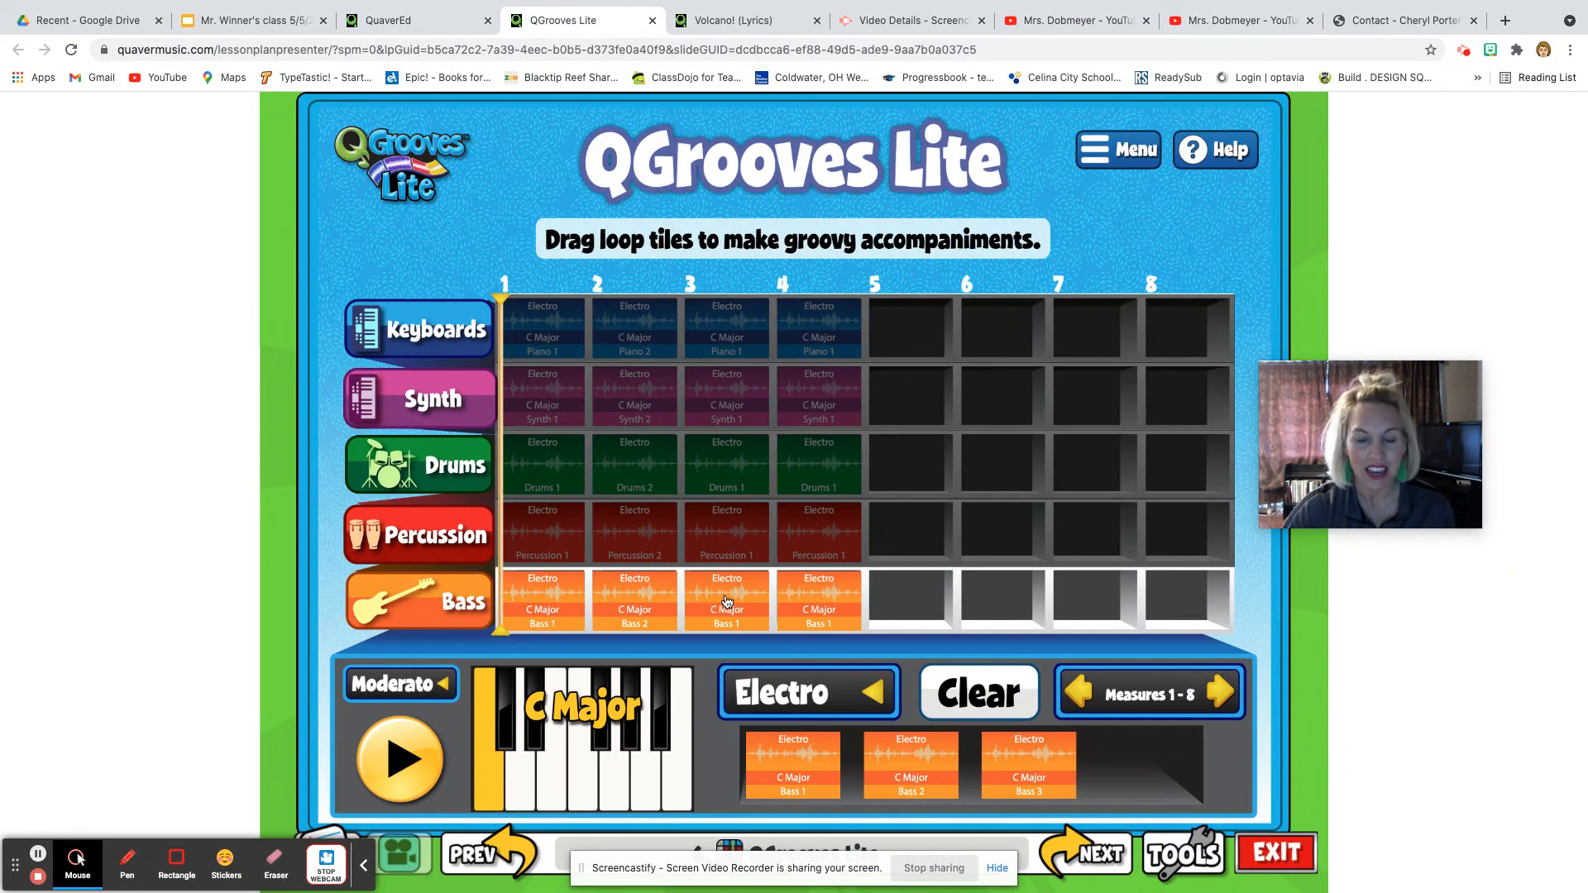
Play back the four-measure Electro accompaniment from measure 1, then stop it.
left_click(422, 772)
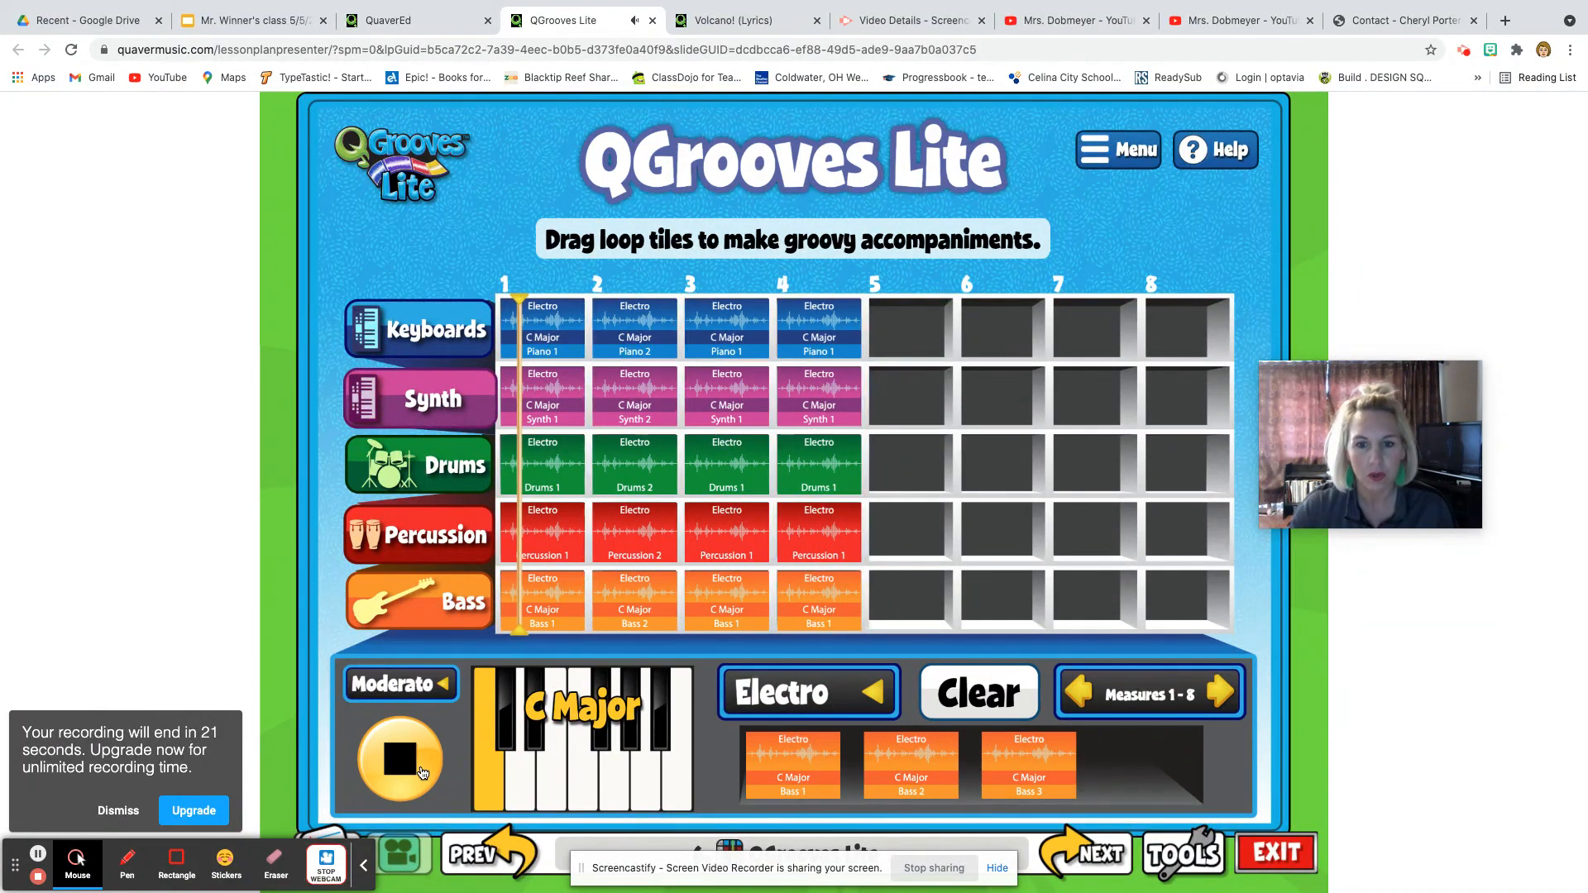
left_click(389, 767)
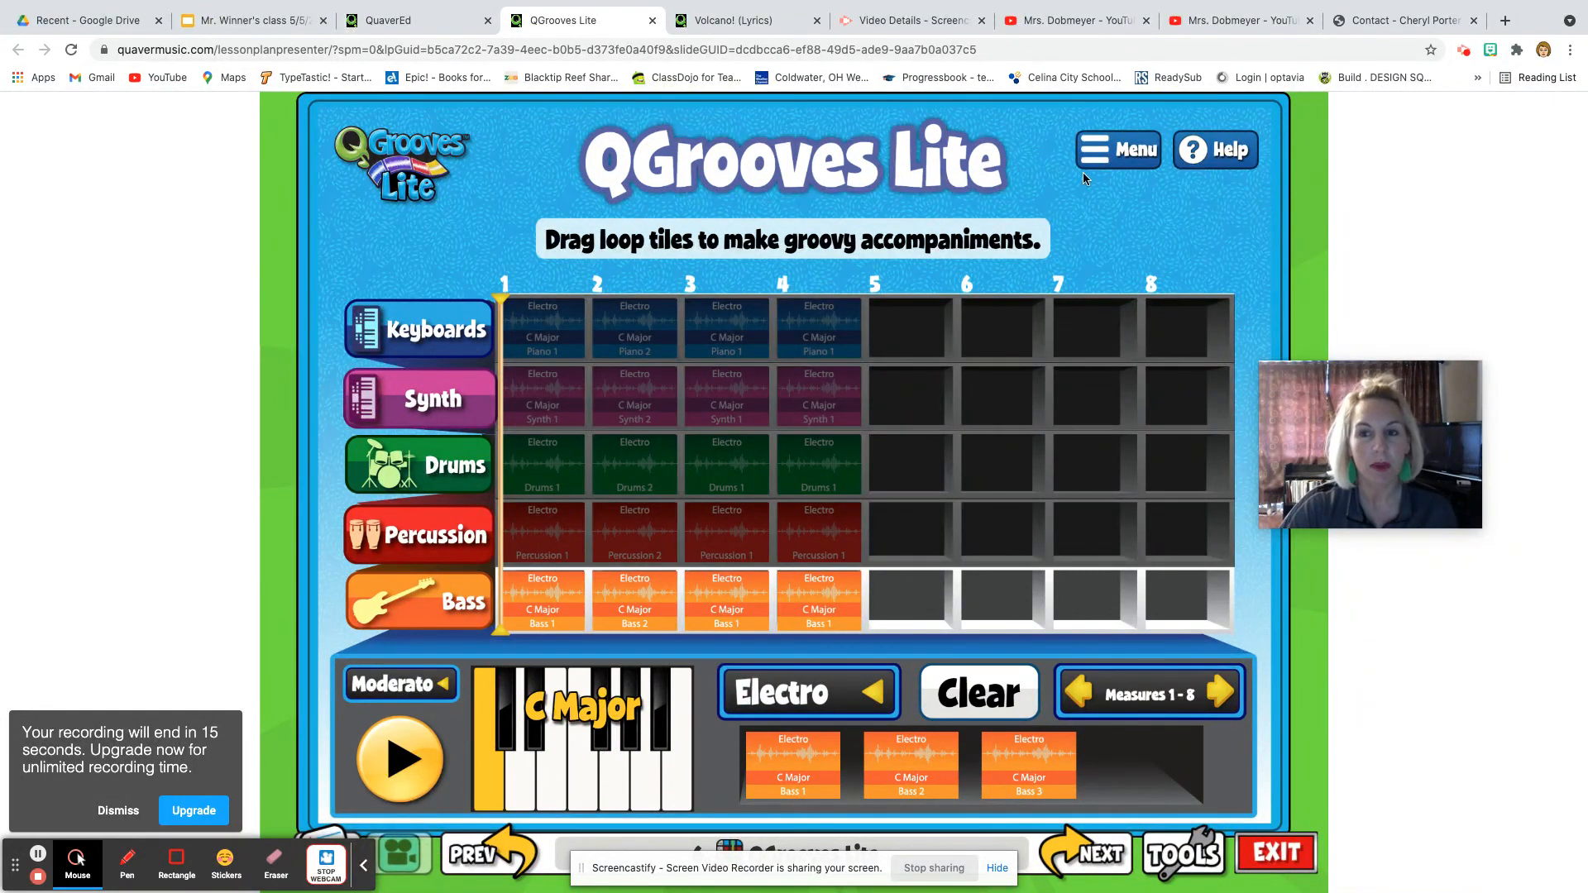
Save the accompaniment as a new composition, replacing the default title with ABA.
left_click(1119, 161)
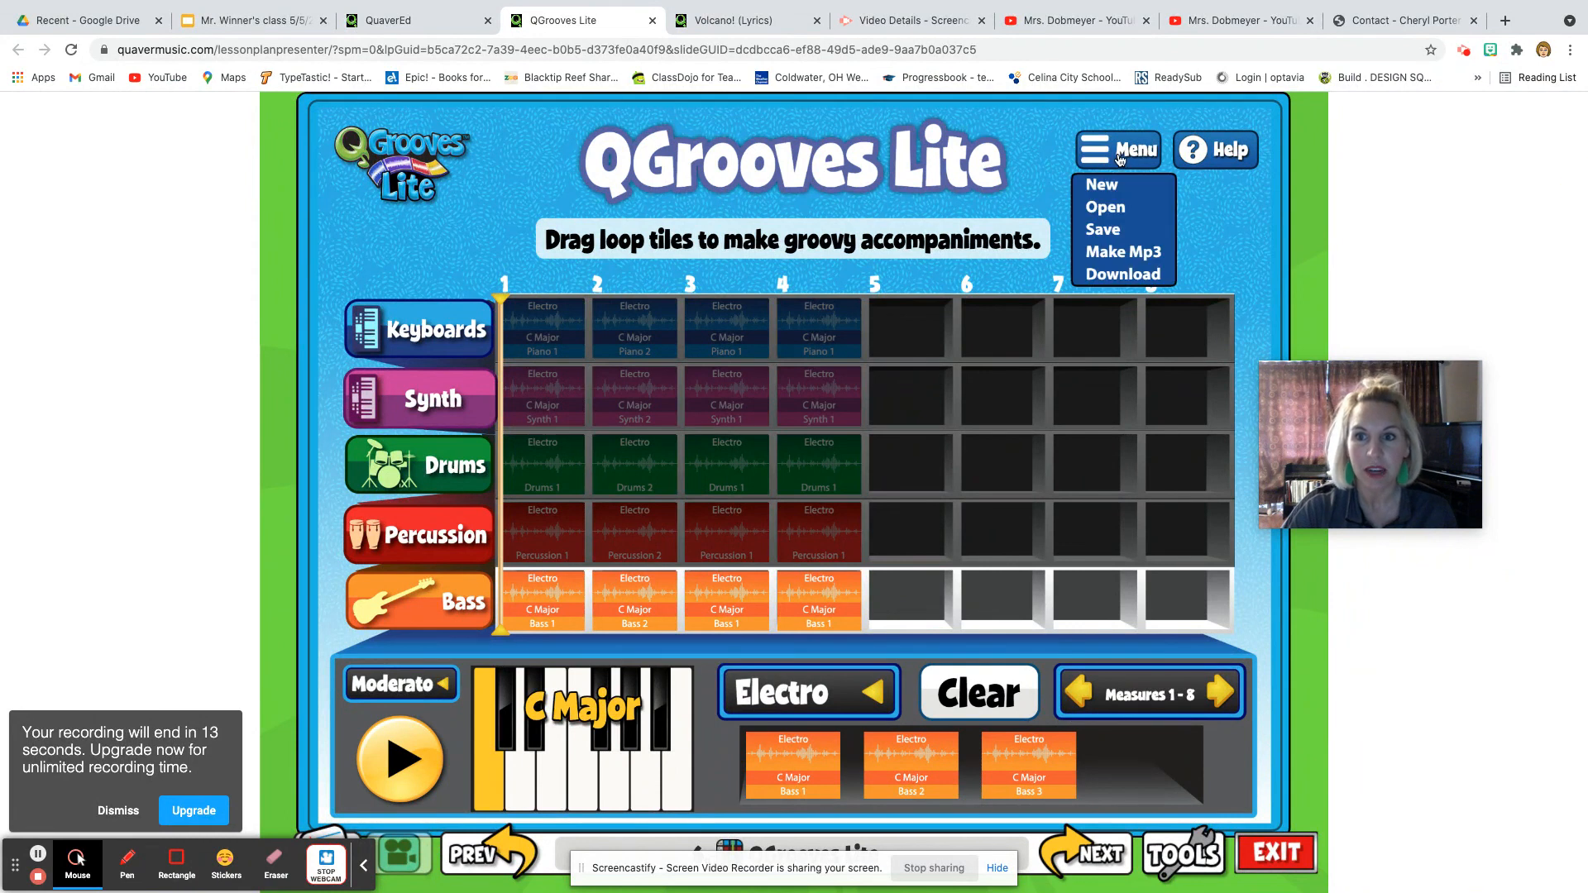
left_click(1113, 231)
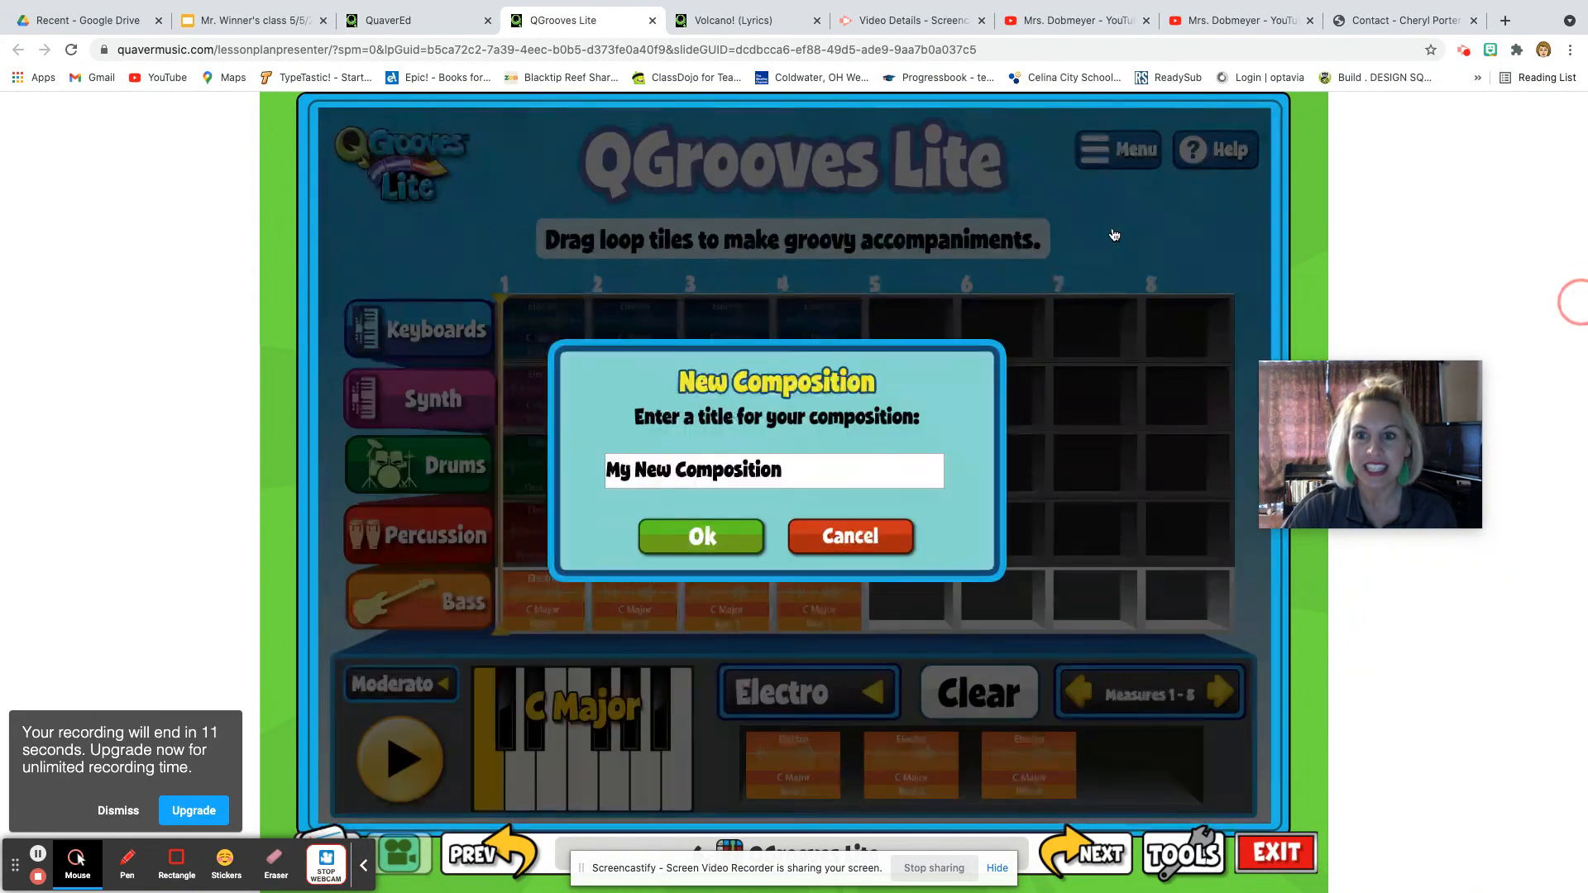
left_click(799, 472)
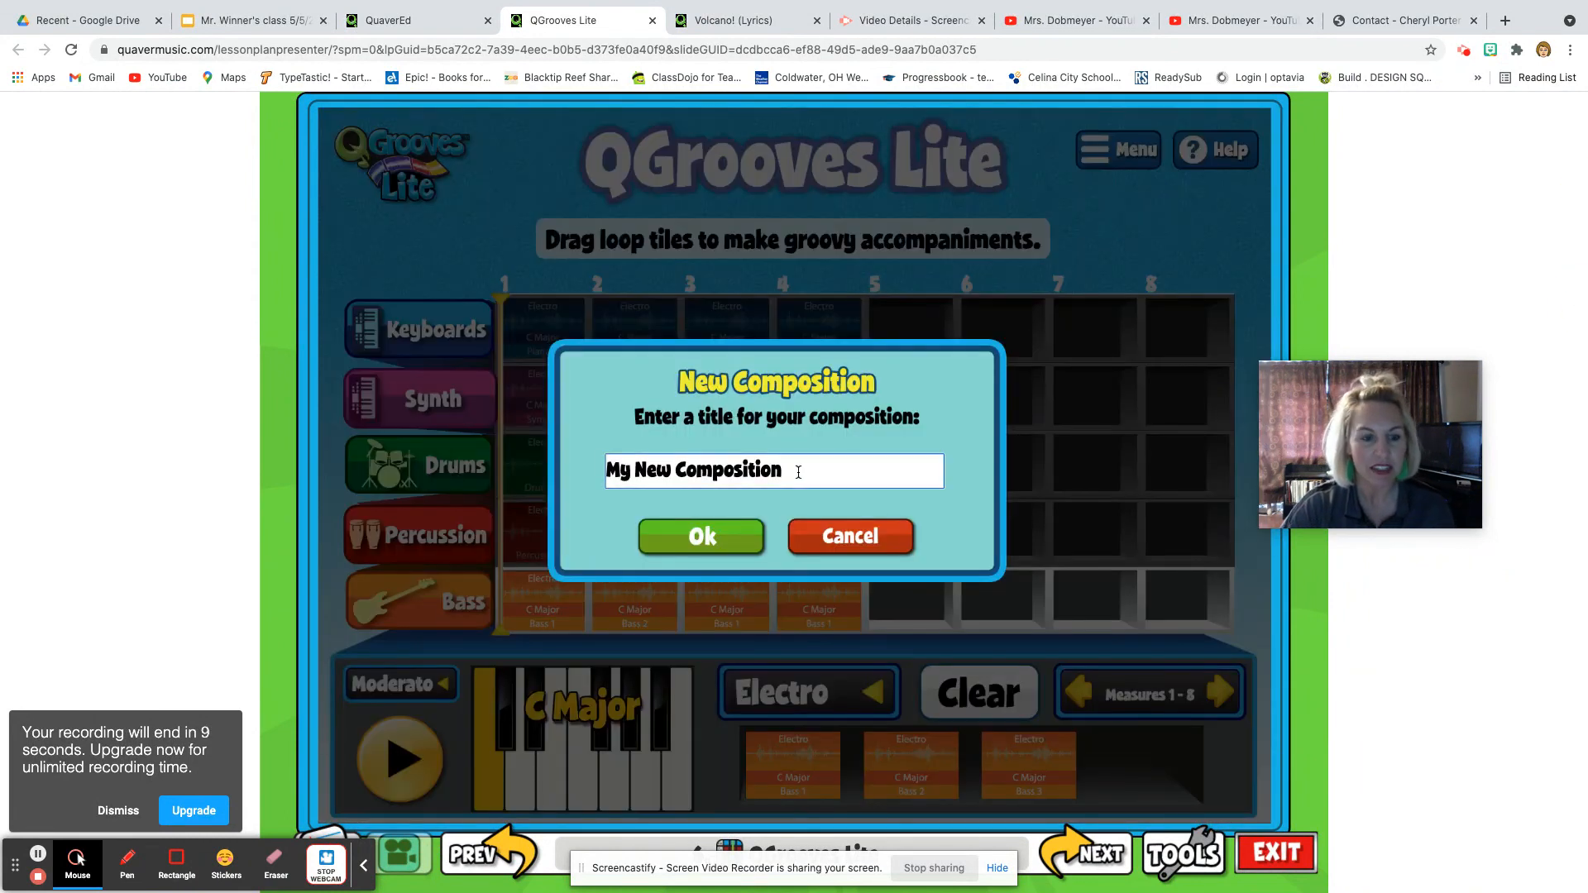
key("BackSpace")
key("BackSpace")
key("BackSpace")
key("BackSpace")
key("BackSpace")
key("BackSpace")
key("BackSpace")
key("BackSpace")
key("BackSpace")
key("BackSpace")
key("BackSpace")
key("BackSpace")
key("BackSpace")
key("BackSpace")
key("BackSpace")
key("BackSpace")
key("BackSpace")
type("ABA")
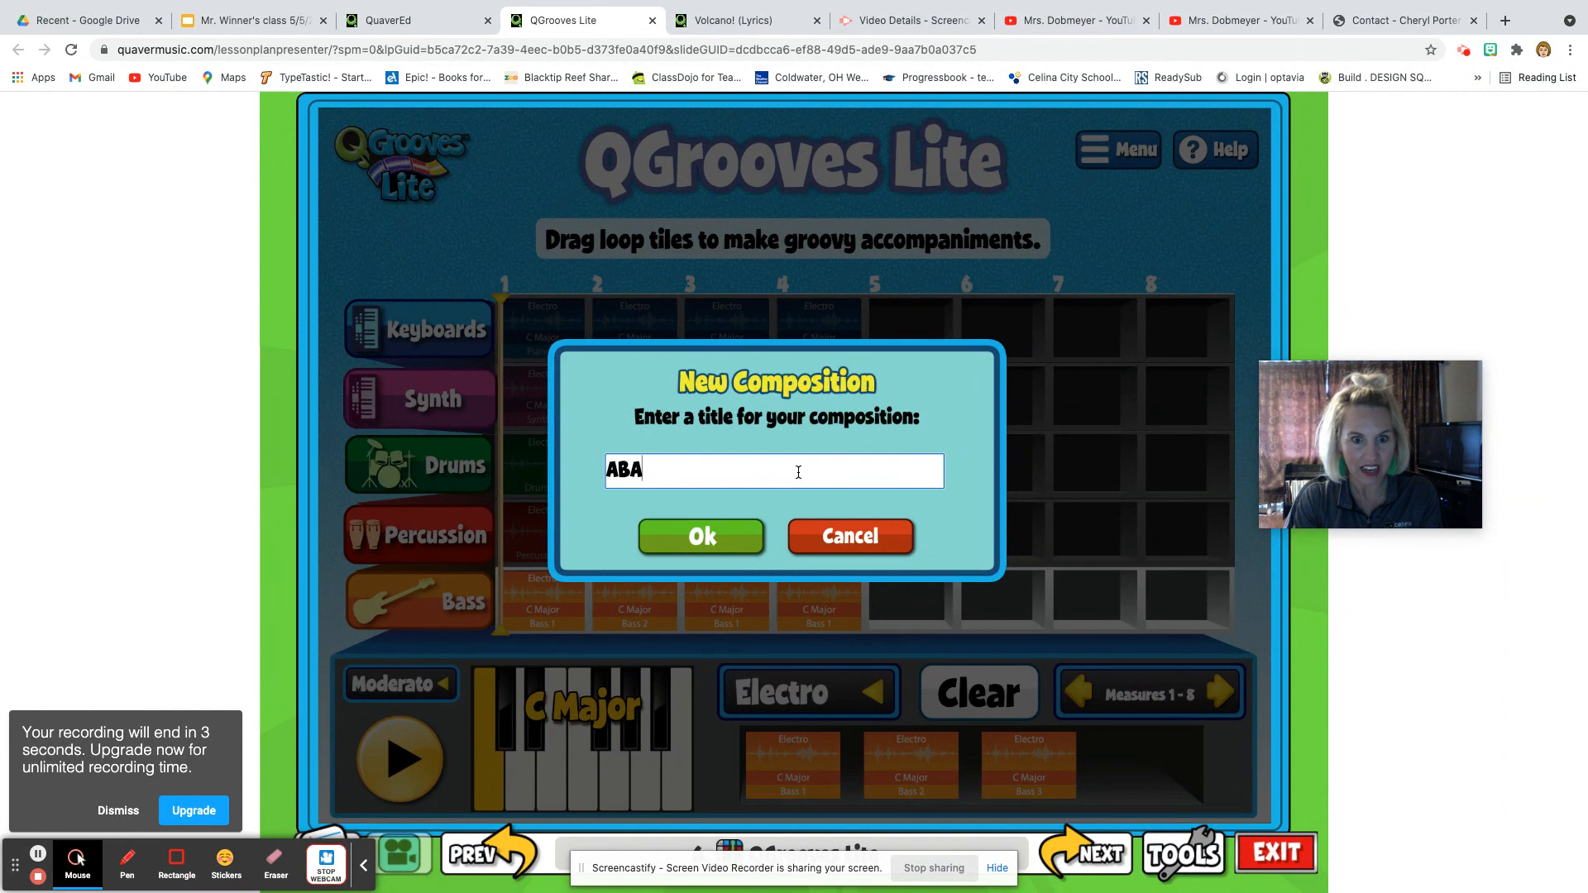